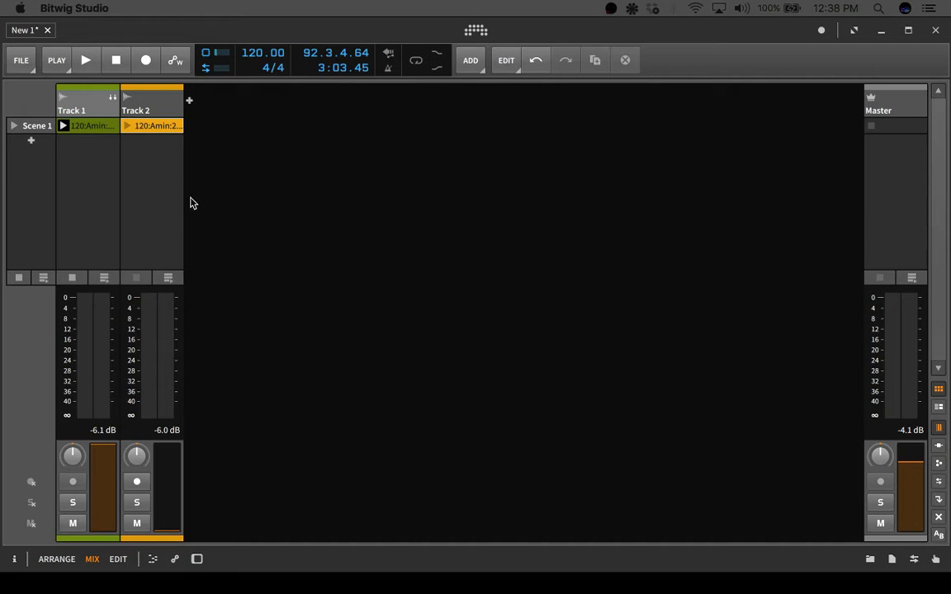
Audition the clips on Track 1 and Track 2, and stop playback and all launched clips.
left_click(86, 62)
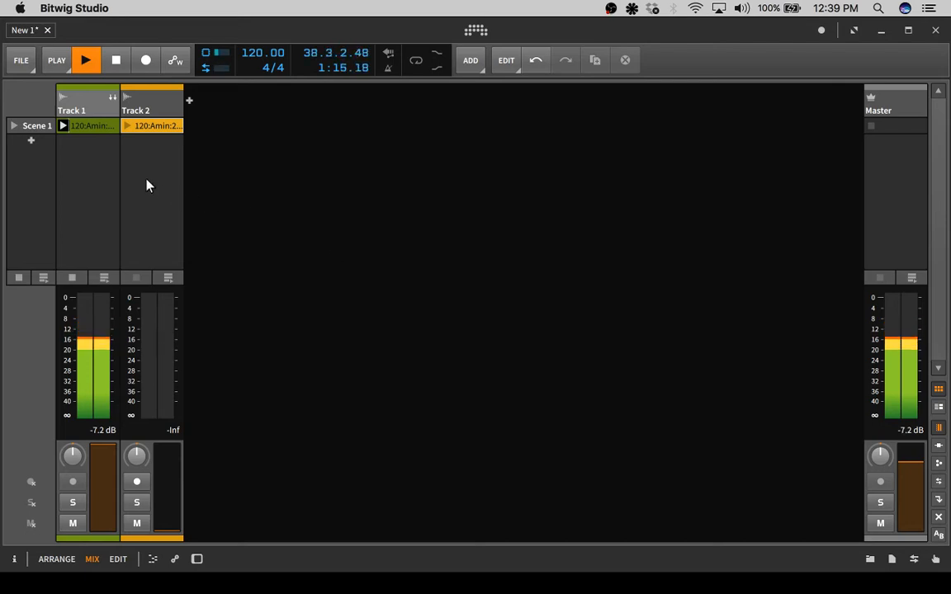
left_click(128, 126)
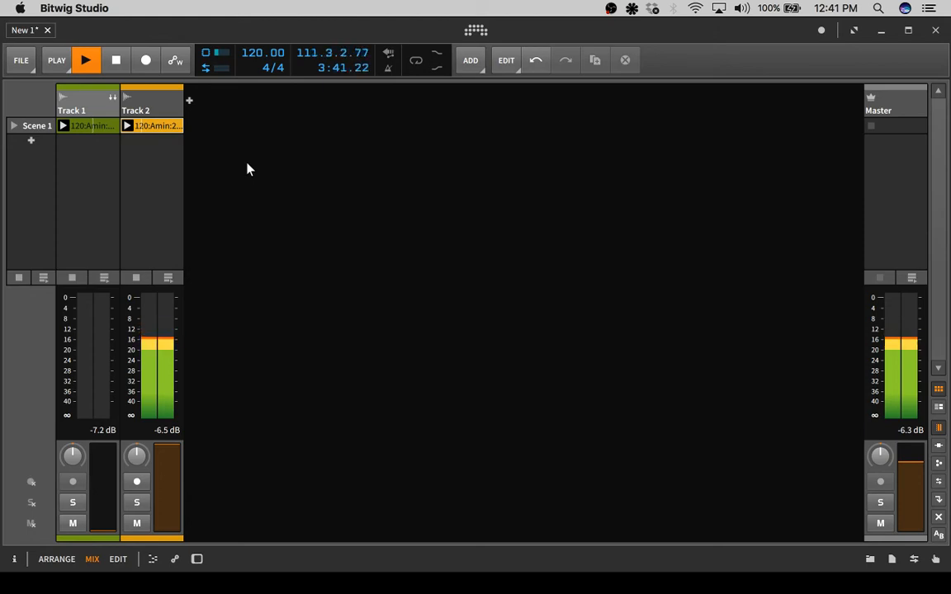
left_click(120, 62)
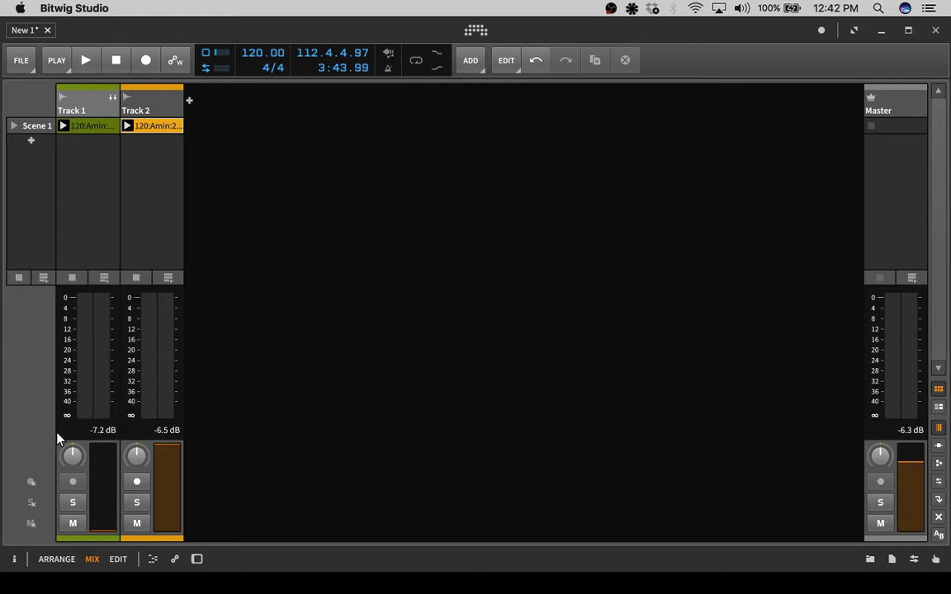
left_click(18, 279)
Inspect the VUMT Duo meter window in Track 1's device chain, close it and show Track 2's device chain.
double_click(86, 108)
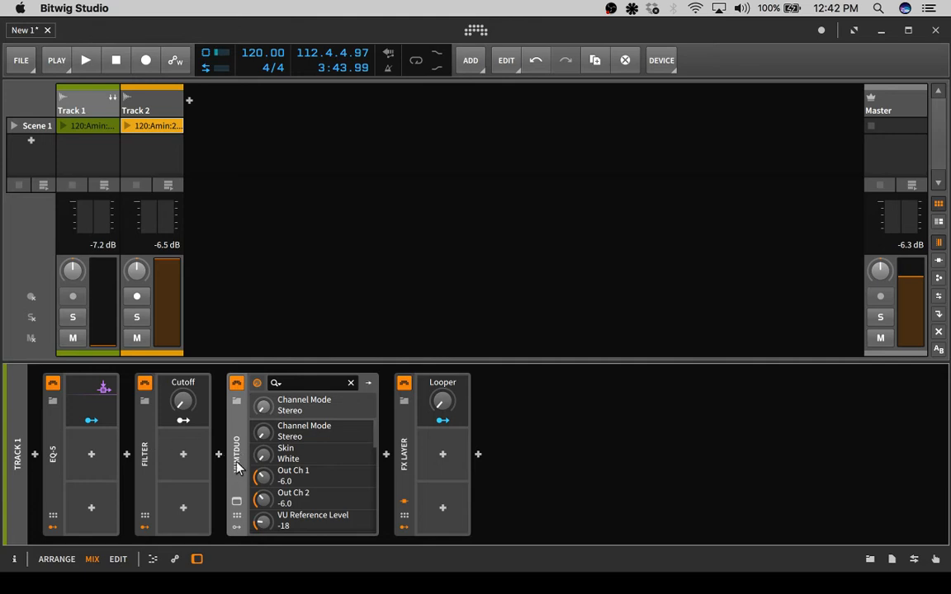
left_click(236, 505)
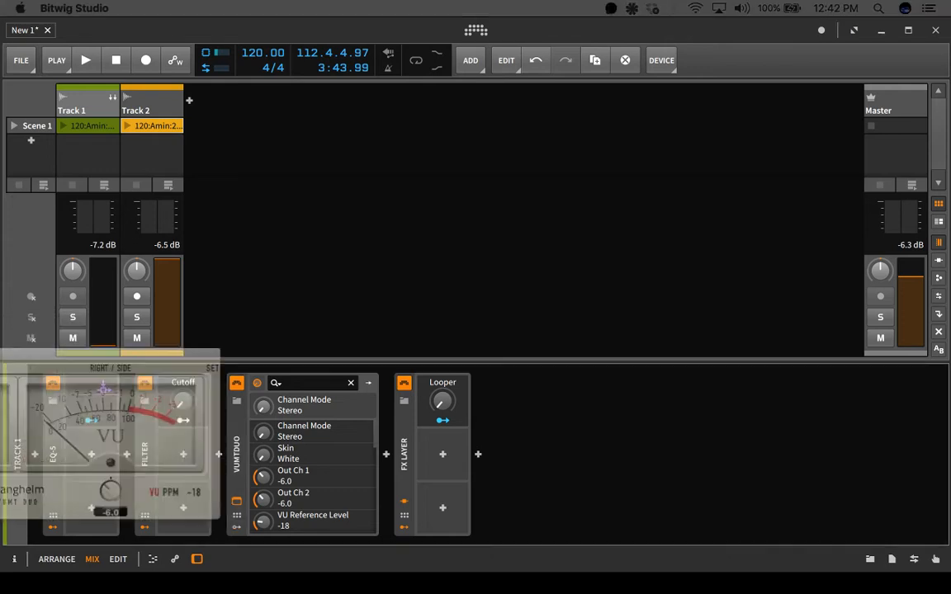
left_click_drag(262, 213, 379, 146)
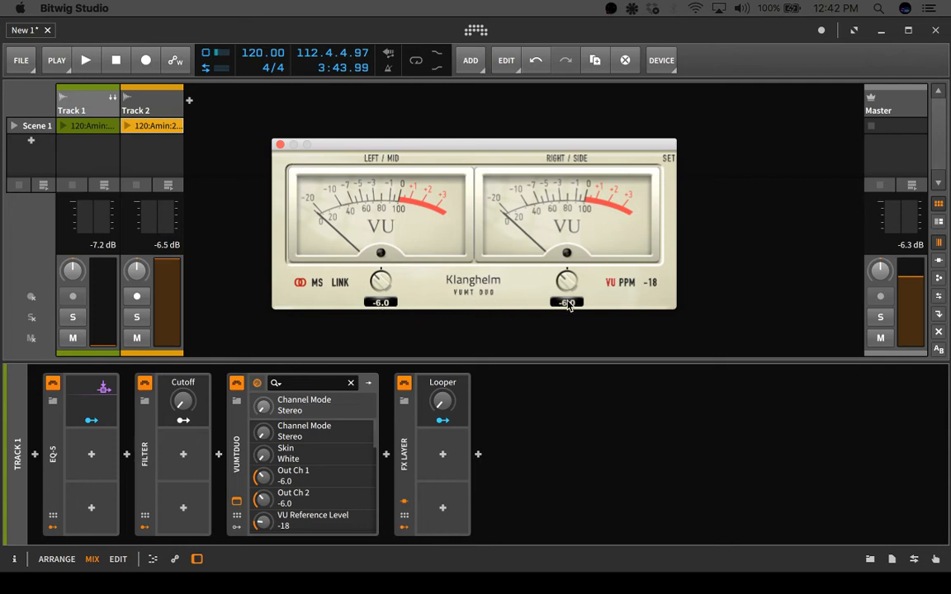
left_click(281, 145)
left_click(161, 110)
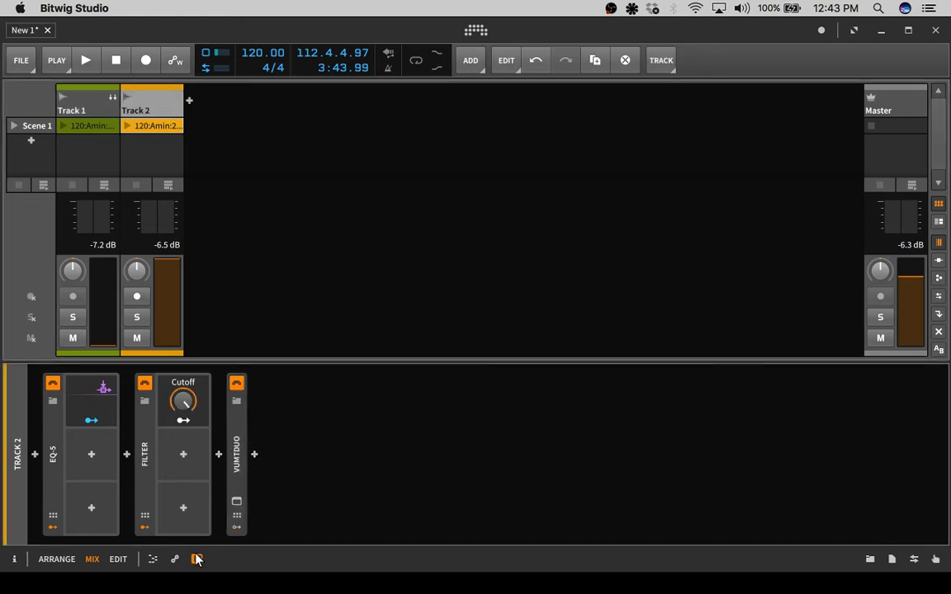
left_click(254, 456)
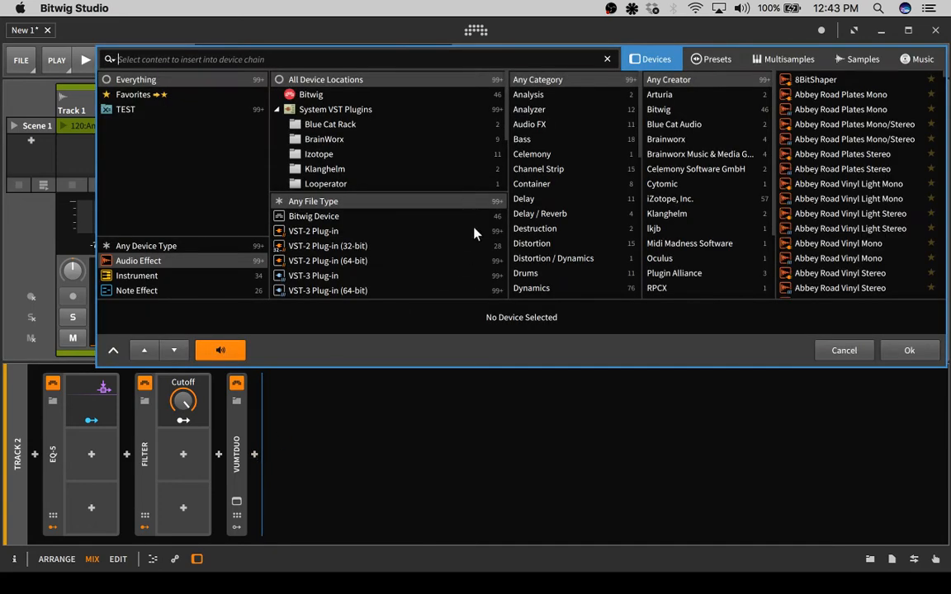
left_click(431, 96)
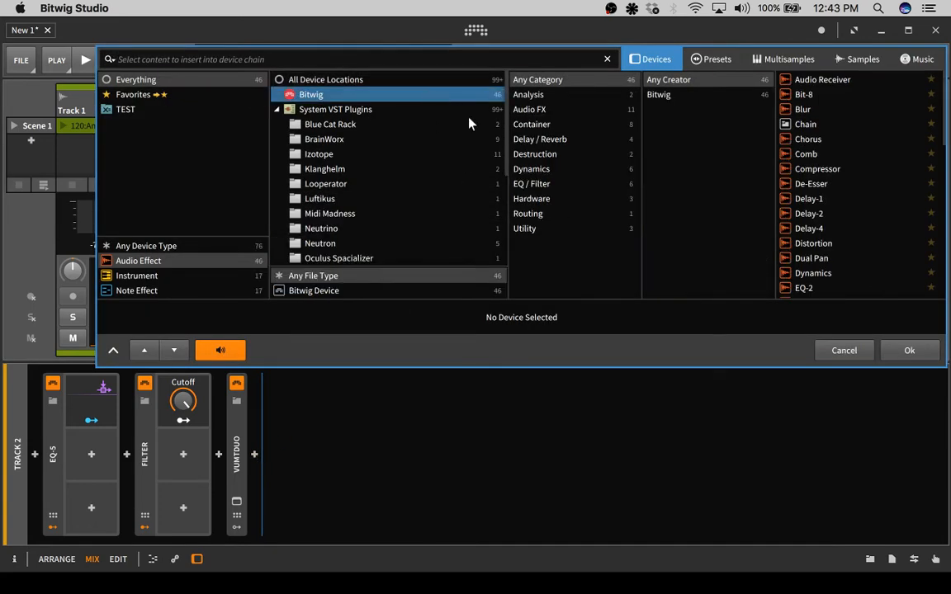
left_click(527, 229)
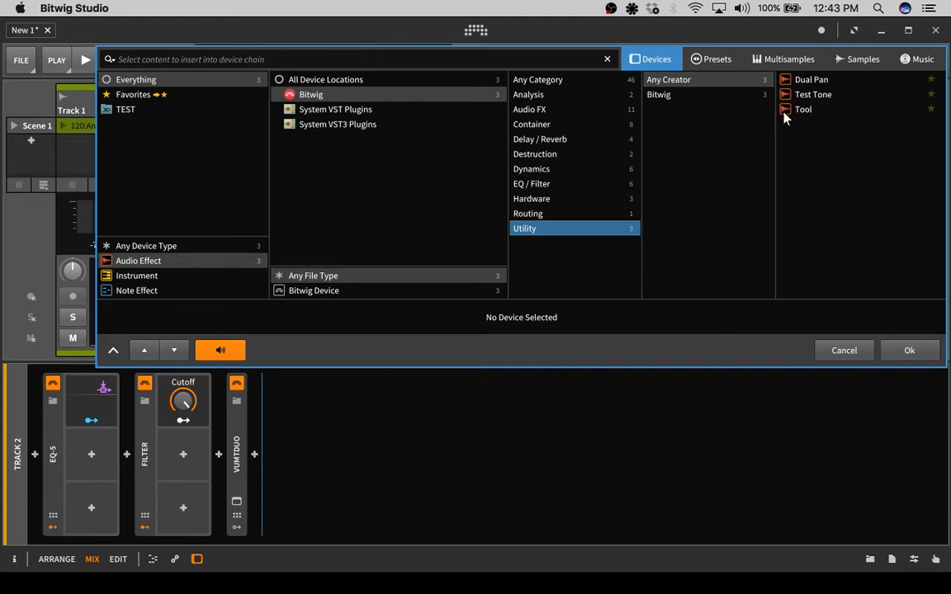
left_click(801, 111)
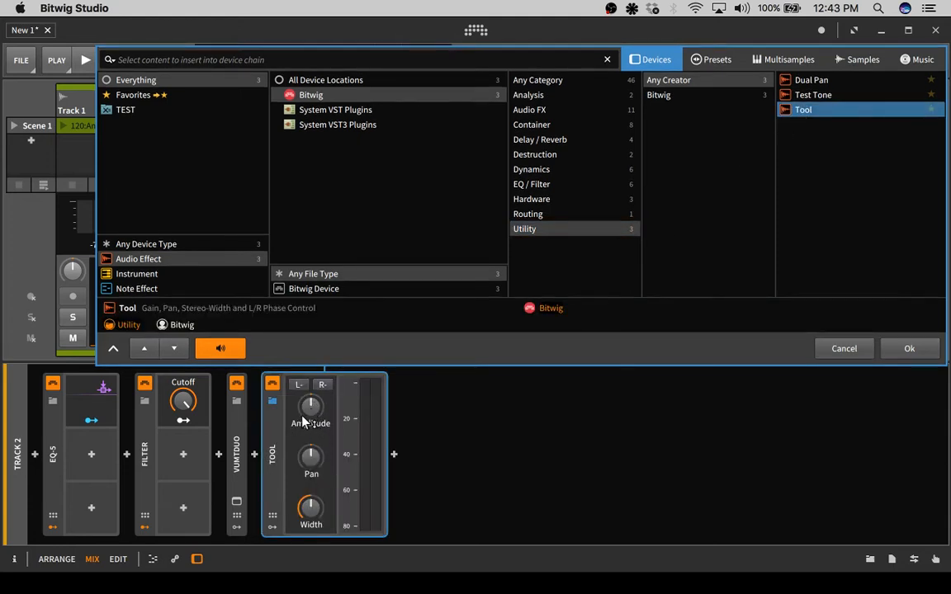
left_click(840, 349)
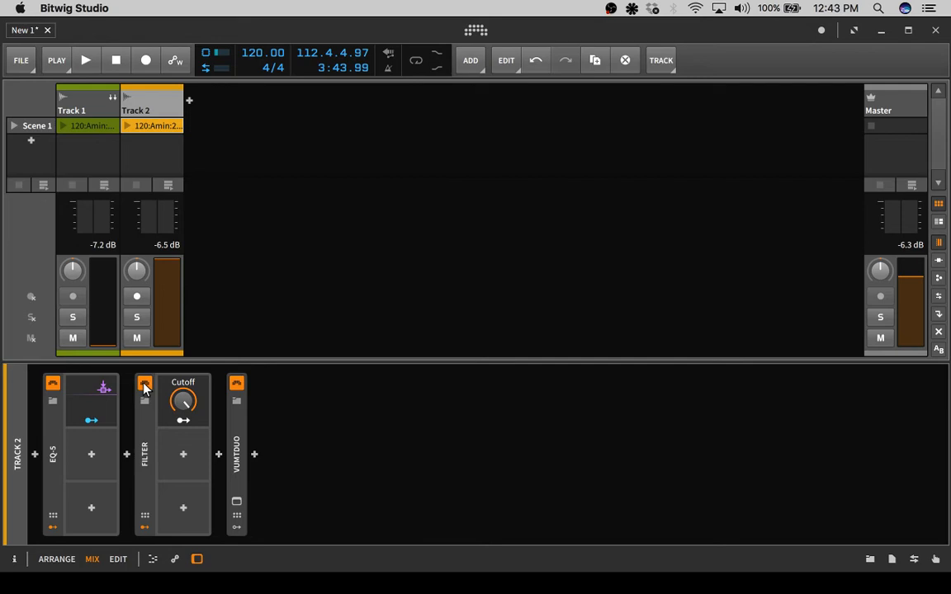
Expand the EQ-5 on Track 2 and examine its Audio Sidechain modulator settings and modulation mapping.
left_click(53, 440)
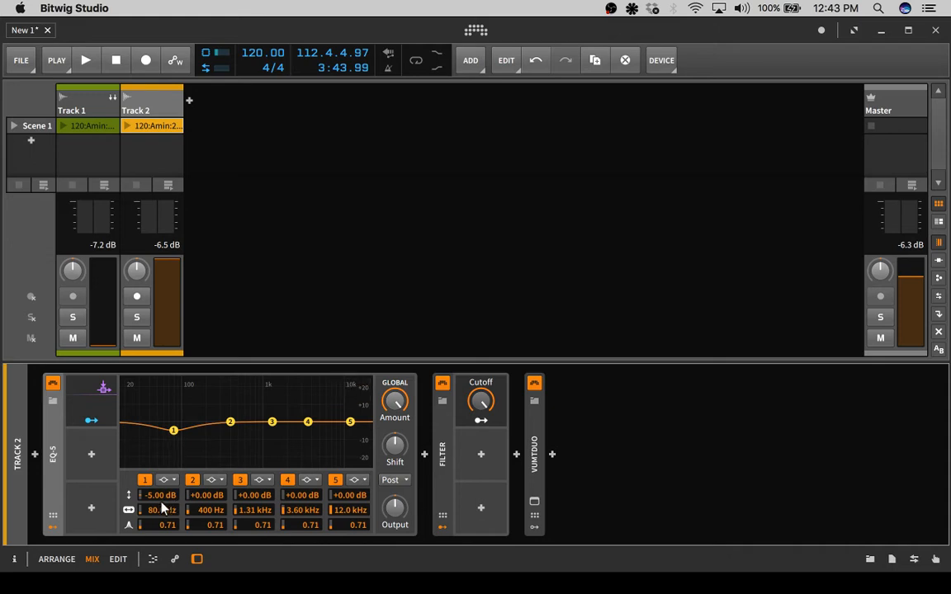
left_click(112, 403)
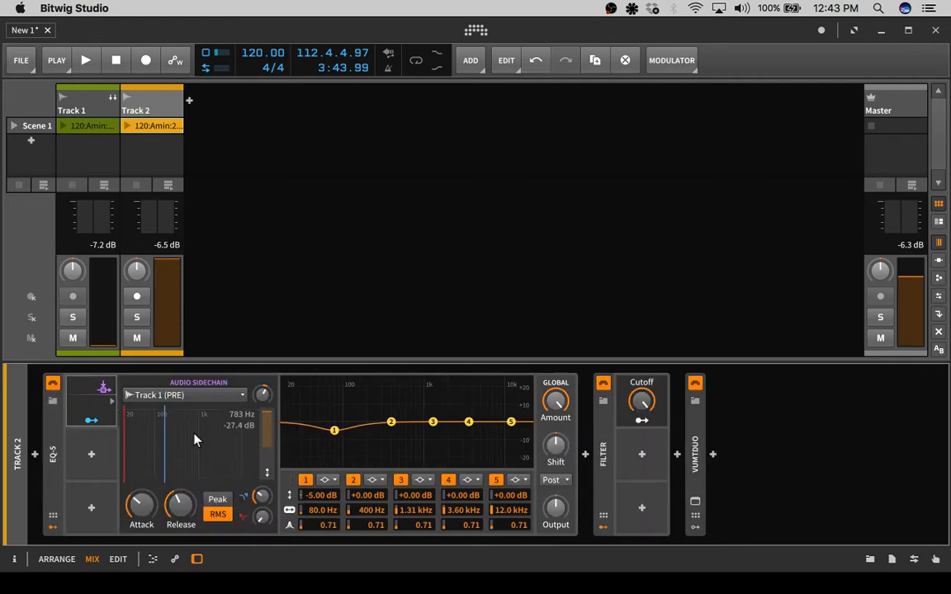
left_click(92, 423)
Launch the clips on Track 1 and Track 2 with Track 2's volume at full.
left_click(64, 125)
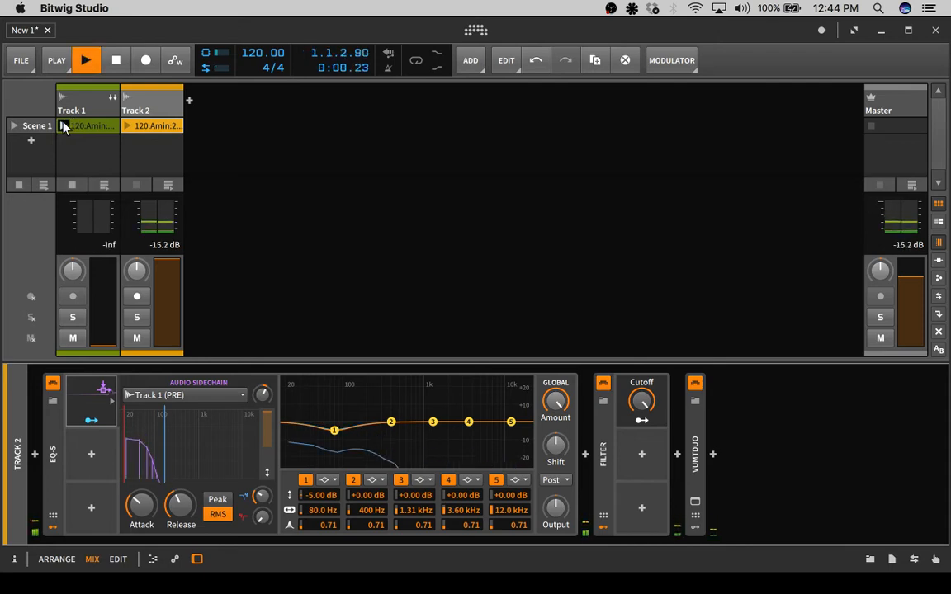
left_click(127, 126)
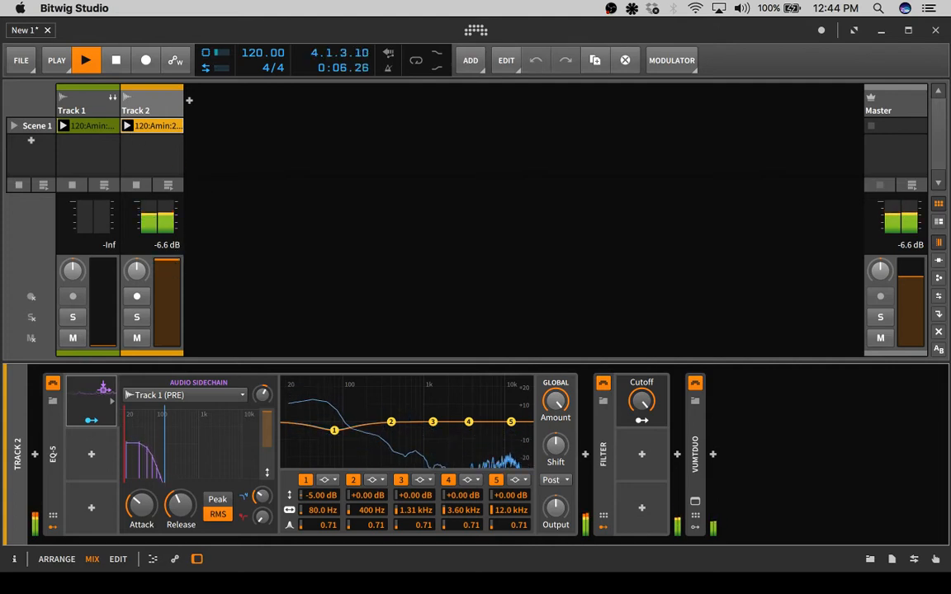
mouse_move(172, 266)
left_mouse_down()
mouse_move(172, 257)
mouse_move(172, 326)
mouse_move(172, 259)
left_mouse_up()
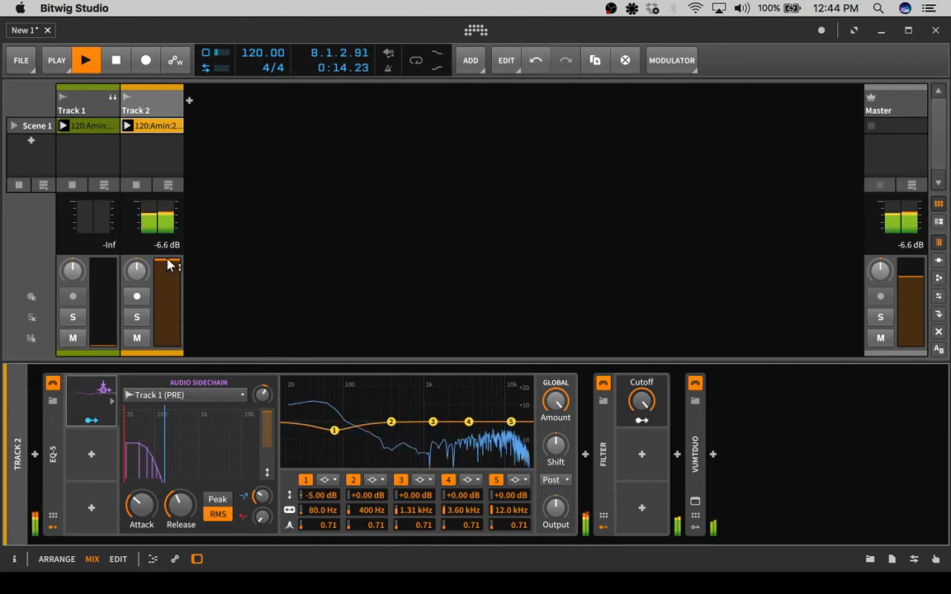
Raise Track 1's volume to nearly full with Track 2's volume held at +6.021 dB, and stop playback.
left_click_drag(100, 345, 100, 310)
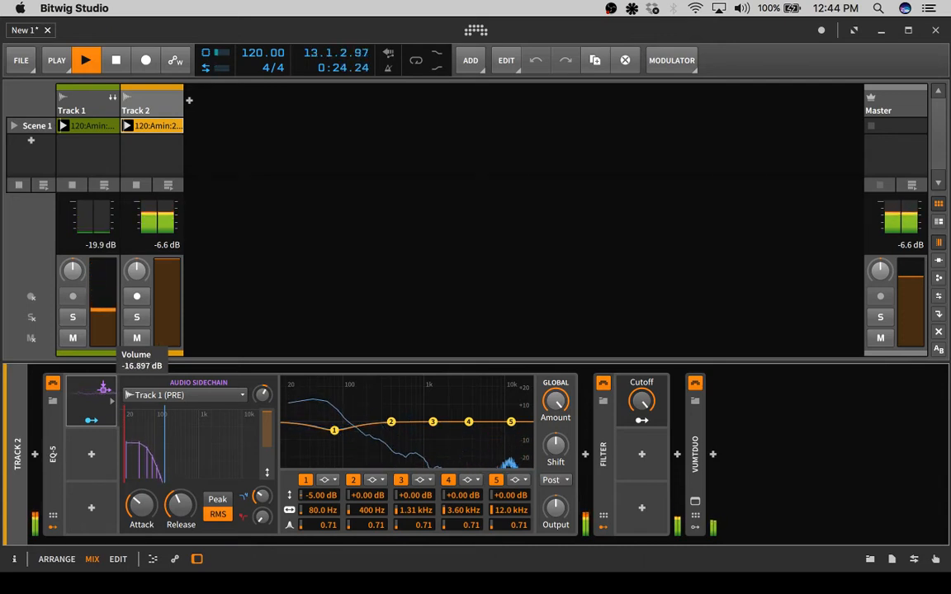
left_click_drag(100, 310, 101, 265)
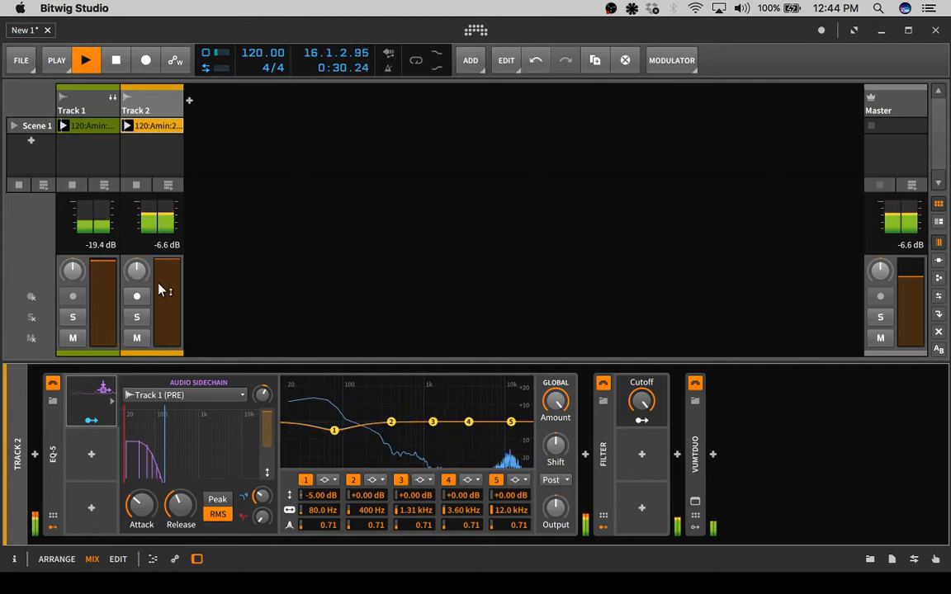
mouse_move(168, 264)
left_mouse_down()
mouse_move(169, 299)
mouse_move(168, 248)
left_mouse_up()
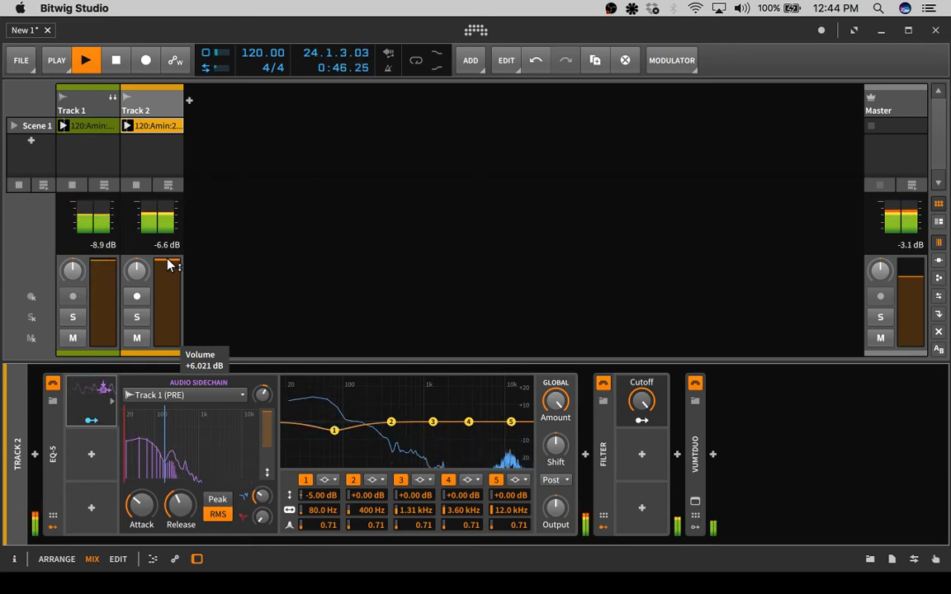
key("space")
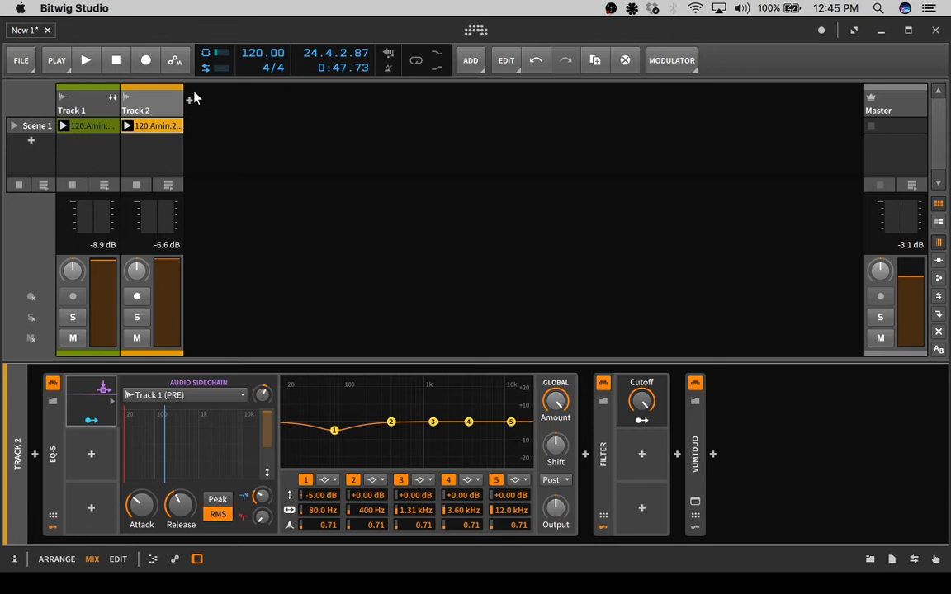
Examine Track 1's EQ-5 curve and its Audio Sidechain modulator settings during playback, and stop the transport.
left_click(145, 95)
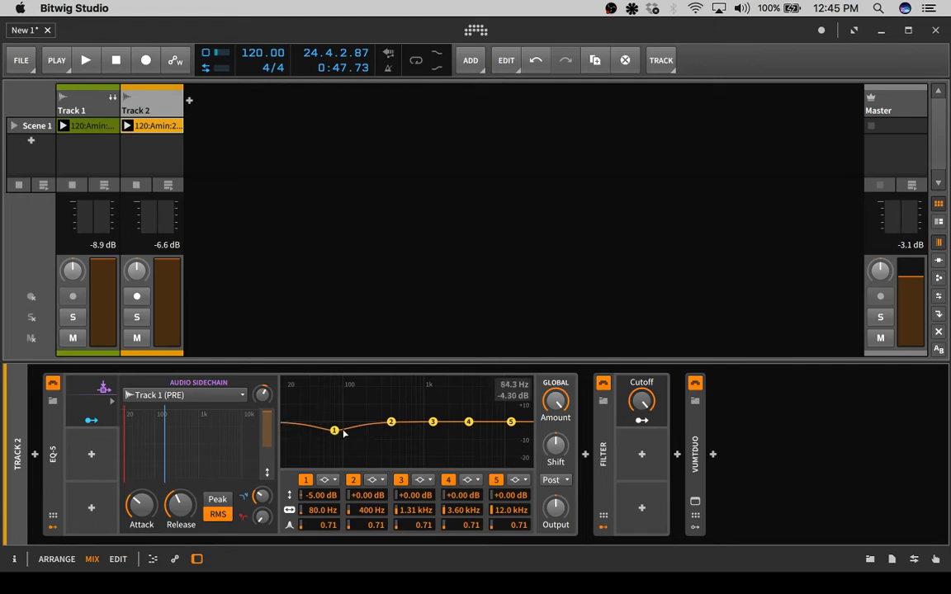
left_click(90, 107)
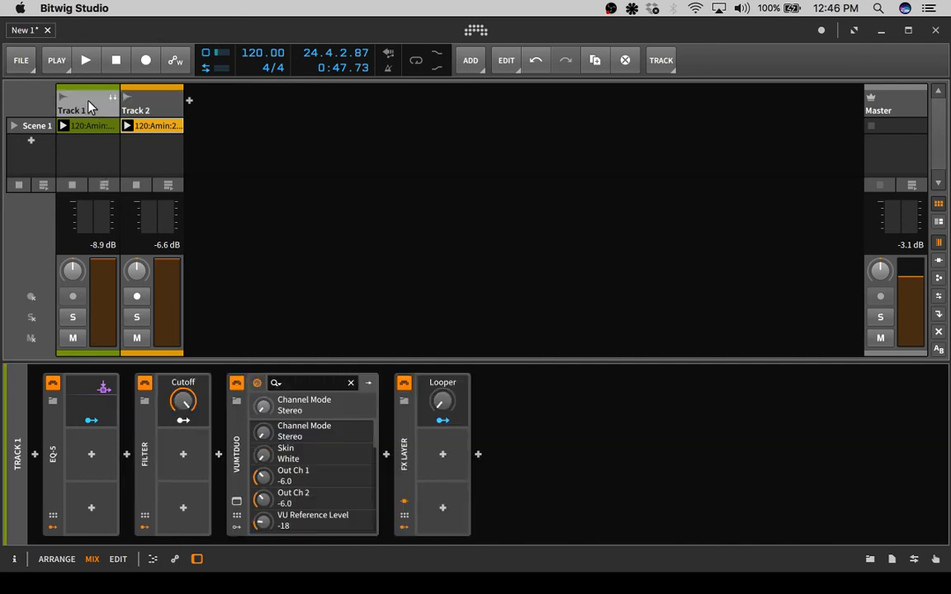
left_click(53, 431)
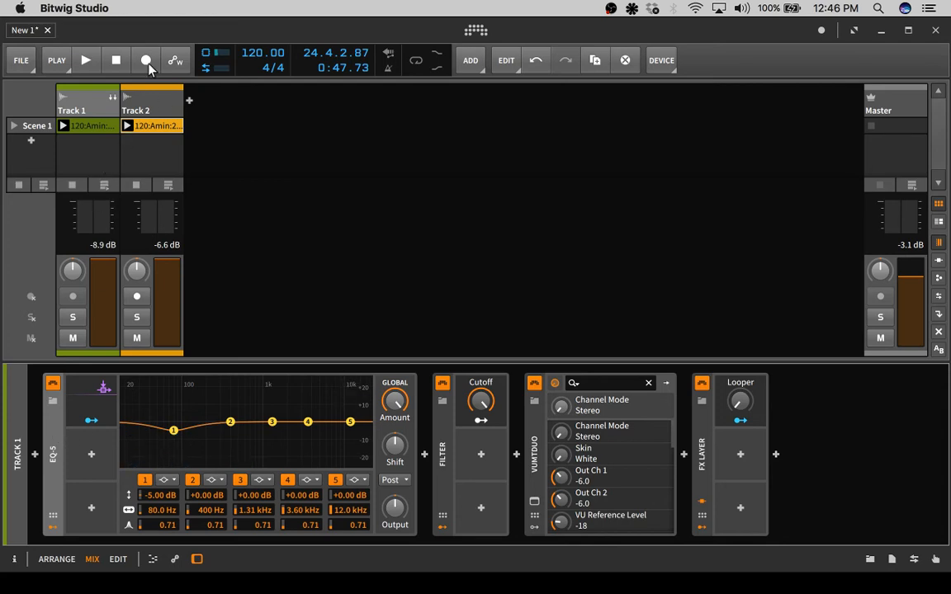
left_click(87, 60)
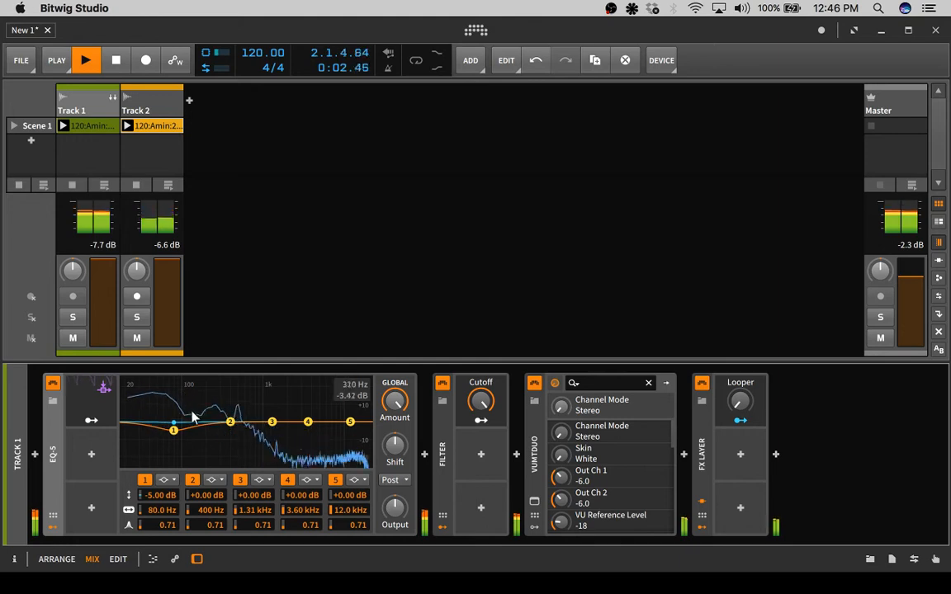
left_click(103, 388)
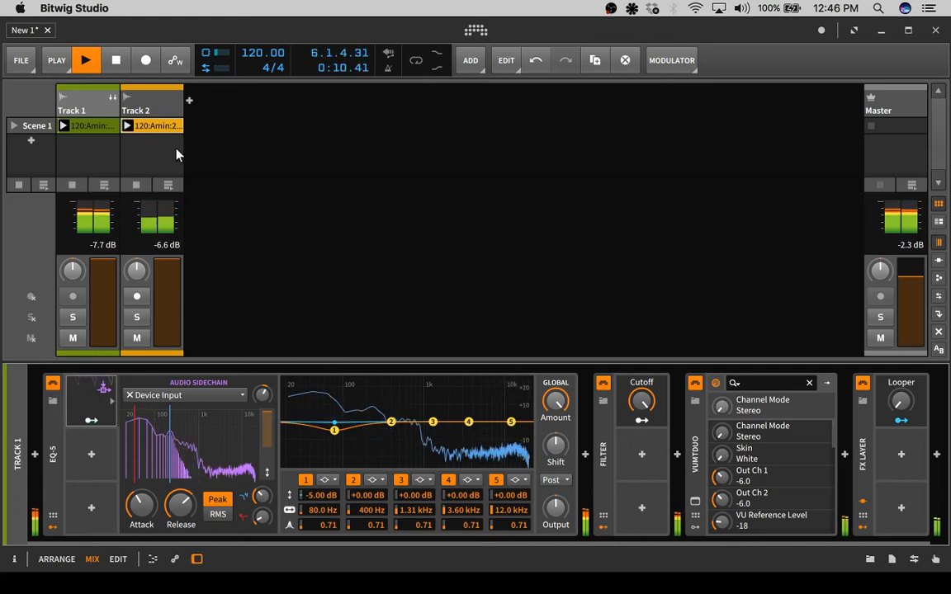
left_click(115, 62)
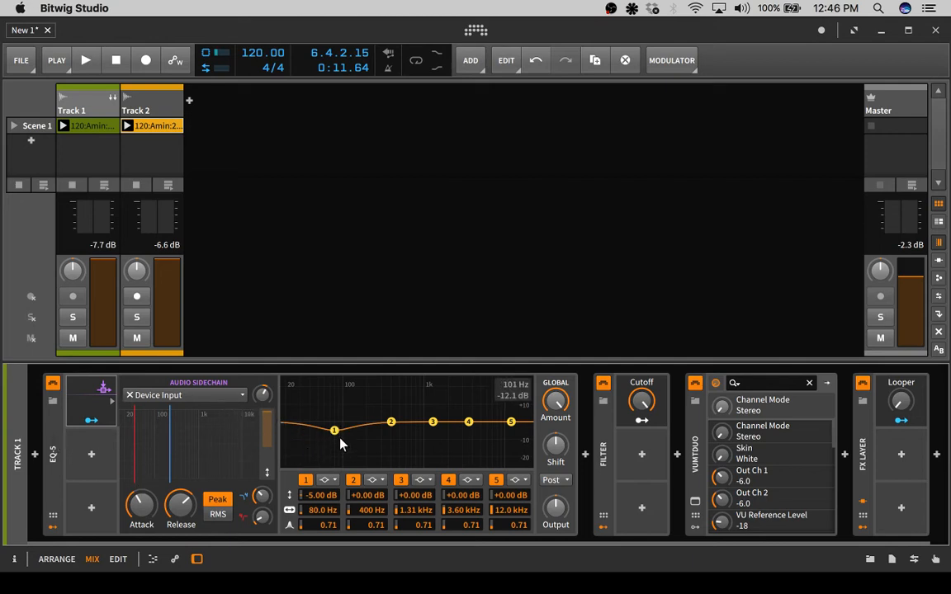
Collapse Track 1's EQ-5 view and expand the Filter to examine its Cutoff macro's modulation mapping.
left_click(54, 427)
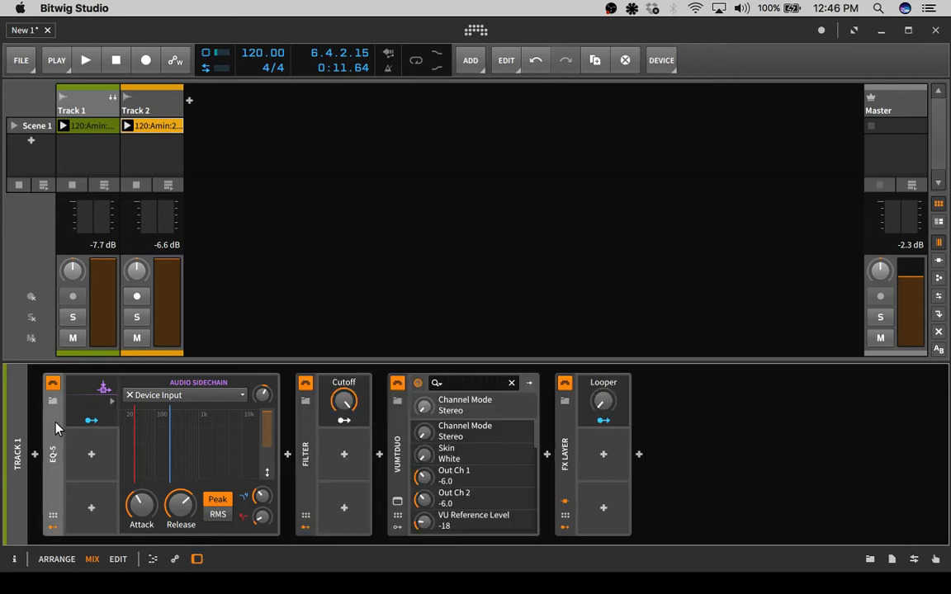
left_click(102, 395)
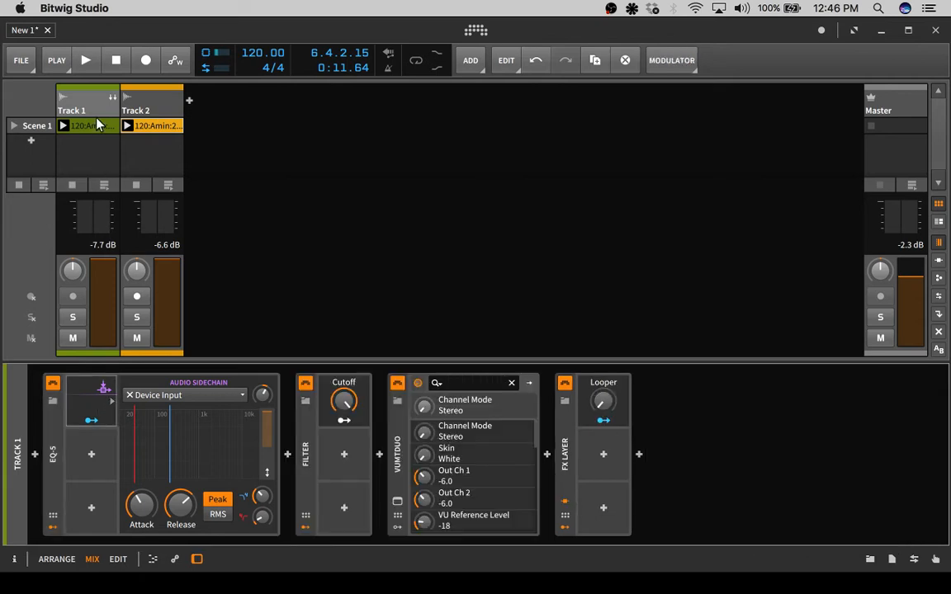
left_click(303, 454)
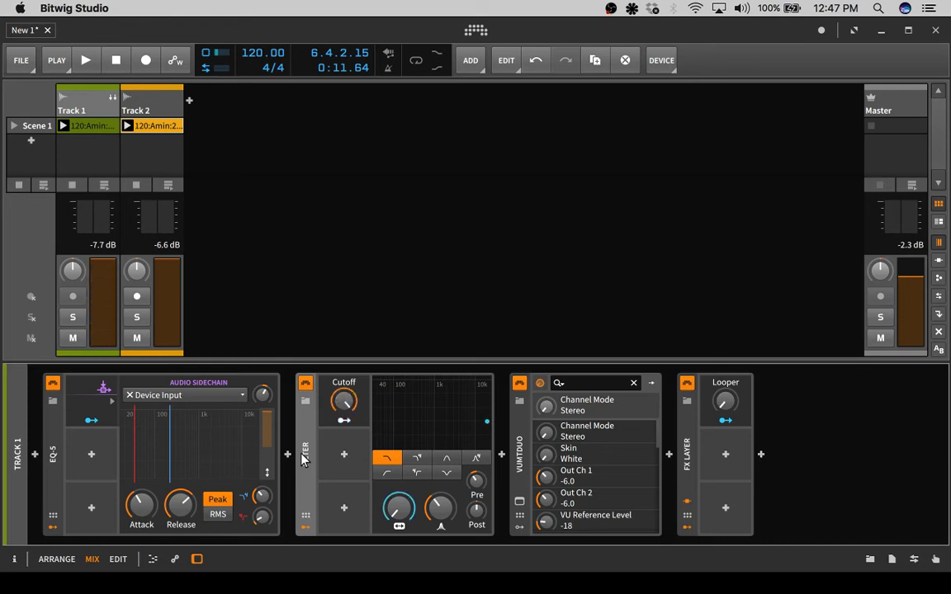
left_click(343, 424)
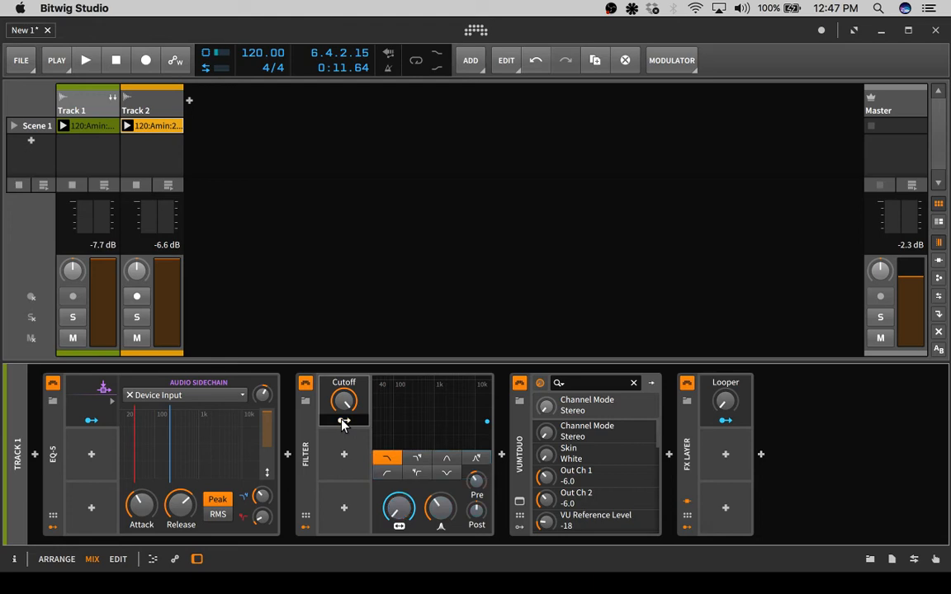
left_click(344, 420)
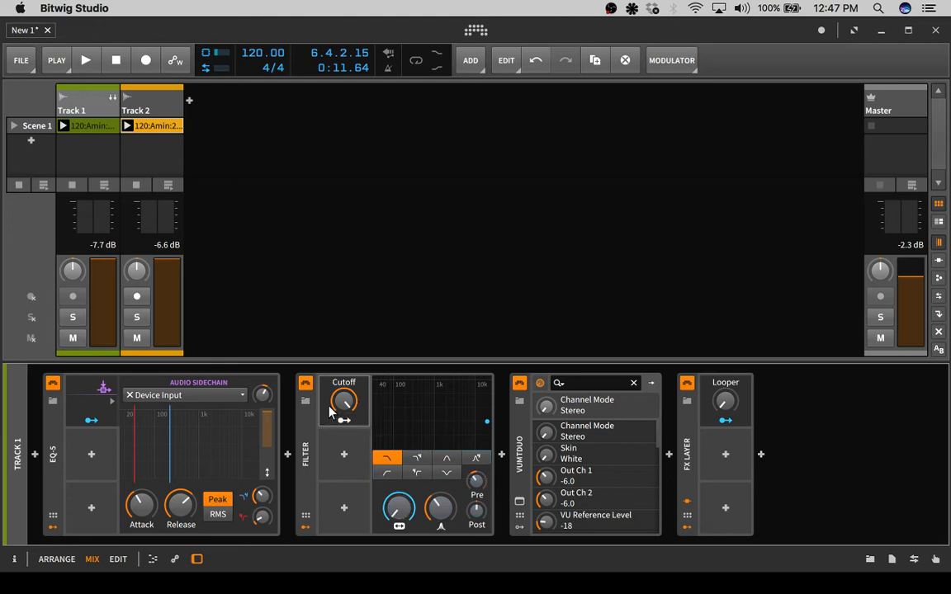
Browse the modulators available for the Filter's empty slot, close the browser and recheck the Cutoff macro's mapping.
left_click(344, 456)
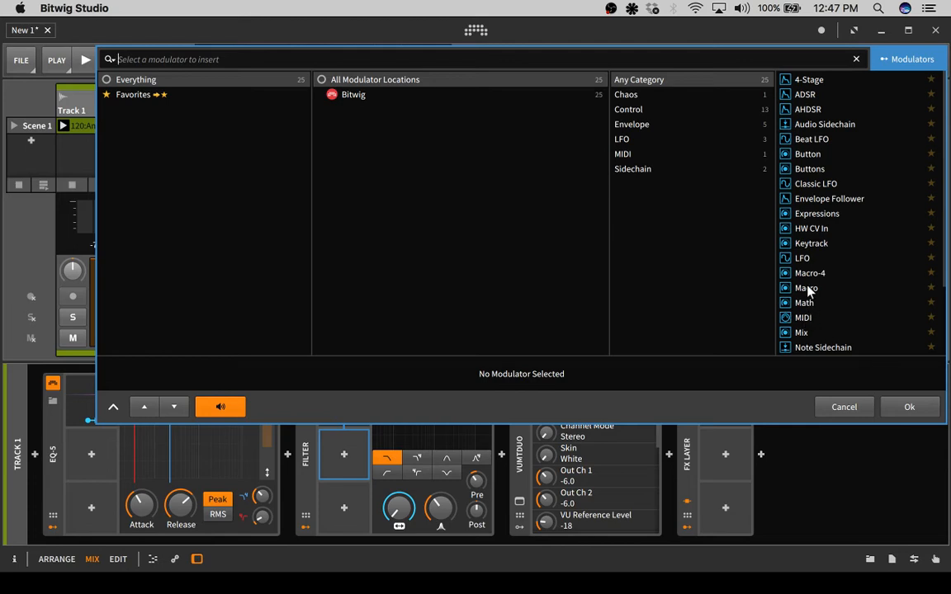
left_click(892, 407)
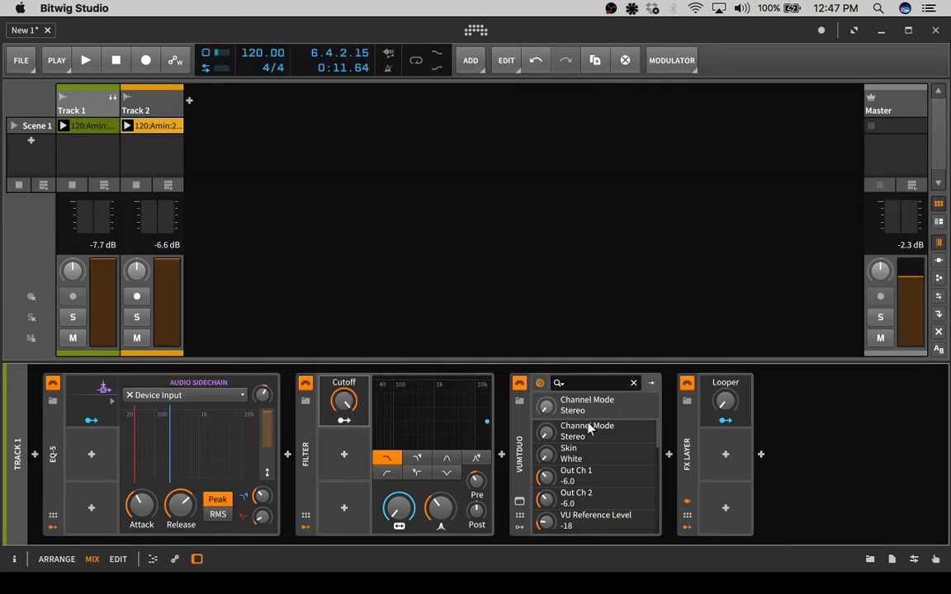
left_click(344, 423)
Stop the clip on Track 2.
left_click(137, 188)
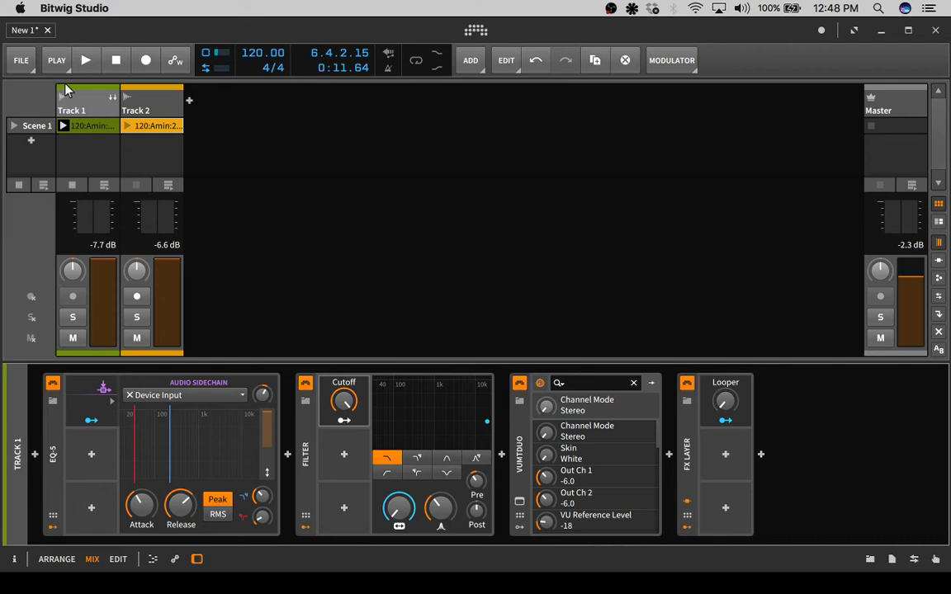
Run the transport to watch Track 1's EQ-5 sidechain and Filter spectrum respond, and stop playback.
left_click(86, 61)
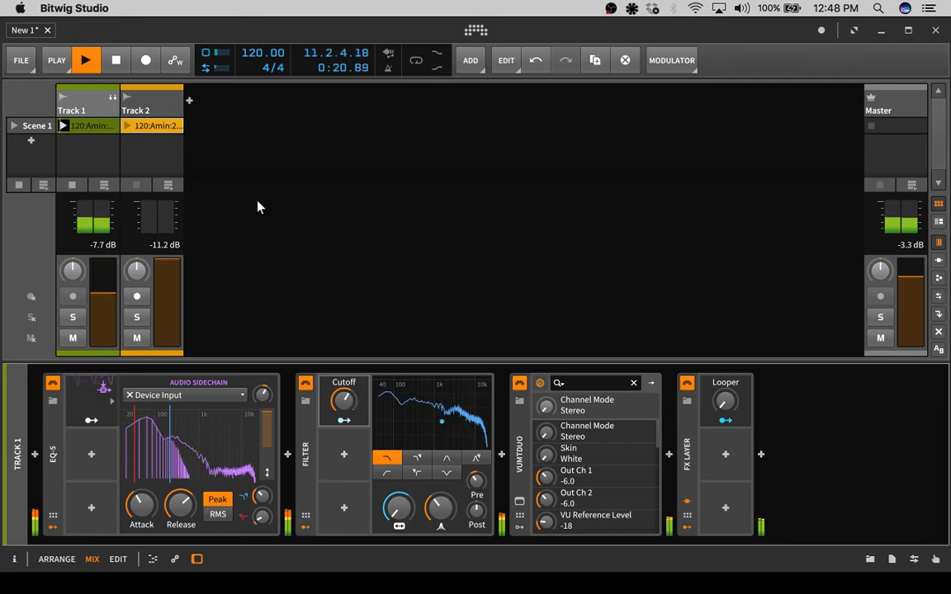
left_click(115, 71)
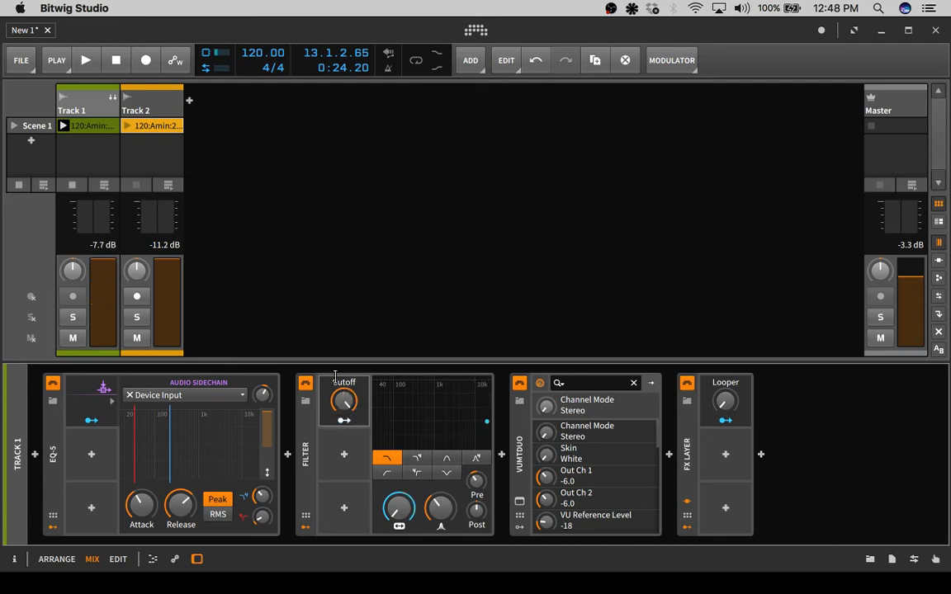
left_click(102, 293)
Collapse Track 1's EQ-5 Audio Sidechain, Filter and VUMTDuo device views.
left_click(111, 402)
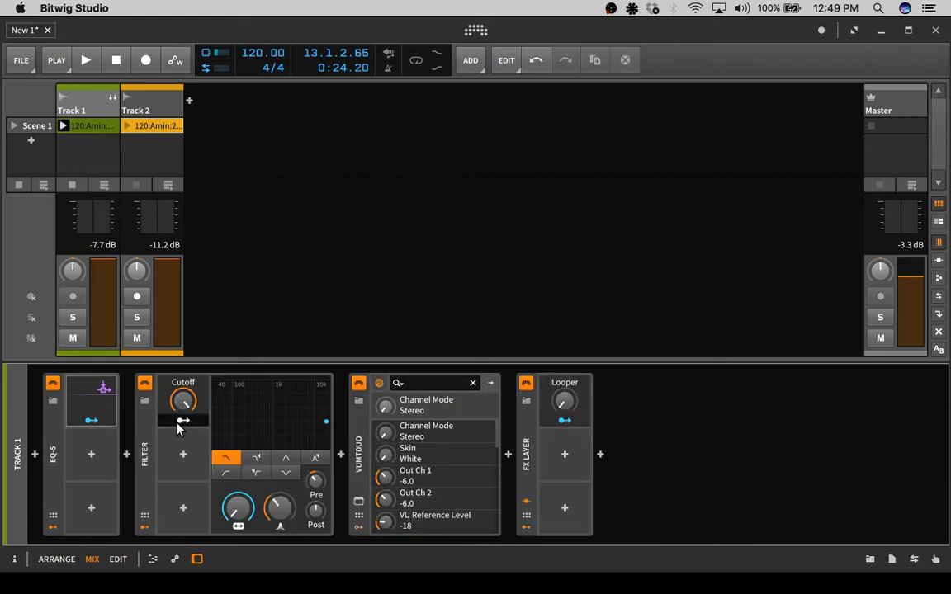
left_click(146, 439)
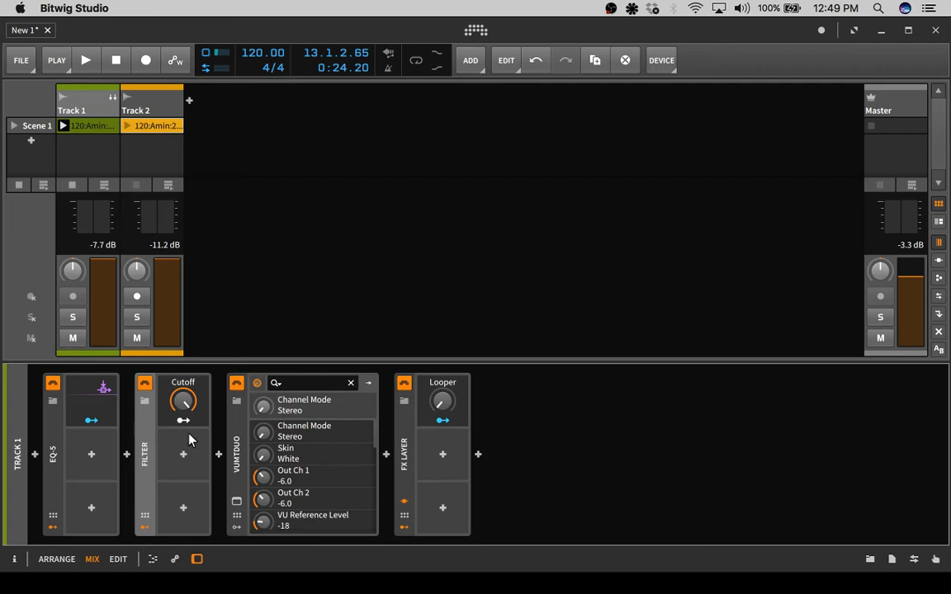
left_click(237, 462)
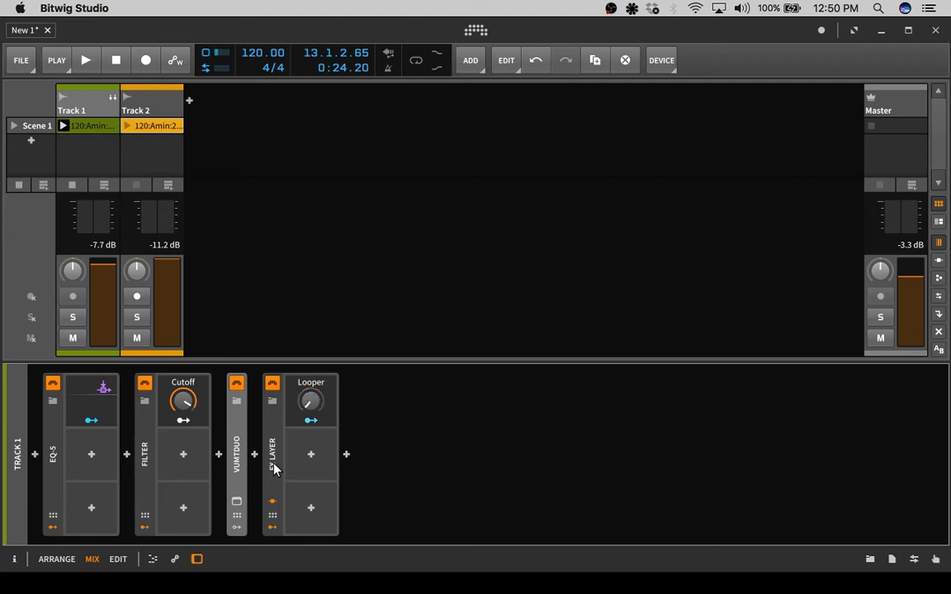
Play Track 1's clip from about bar 67 to watch its device macros, and stop both the transport and the clip.
double_click(88, 136)
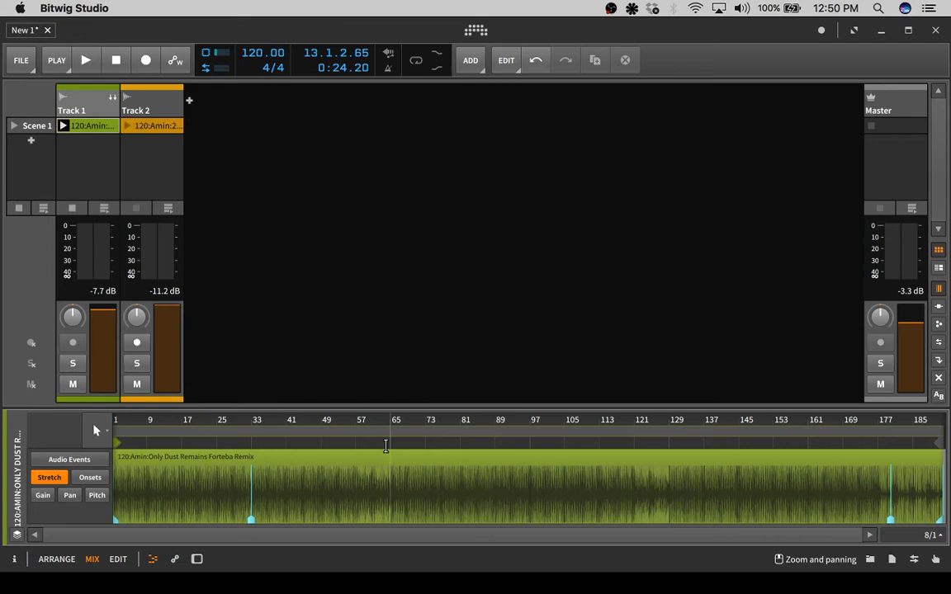
key("space")
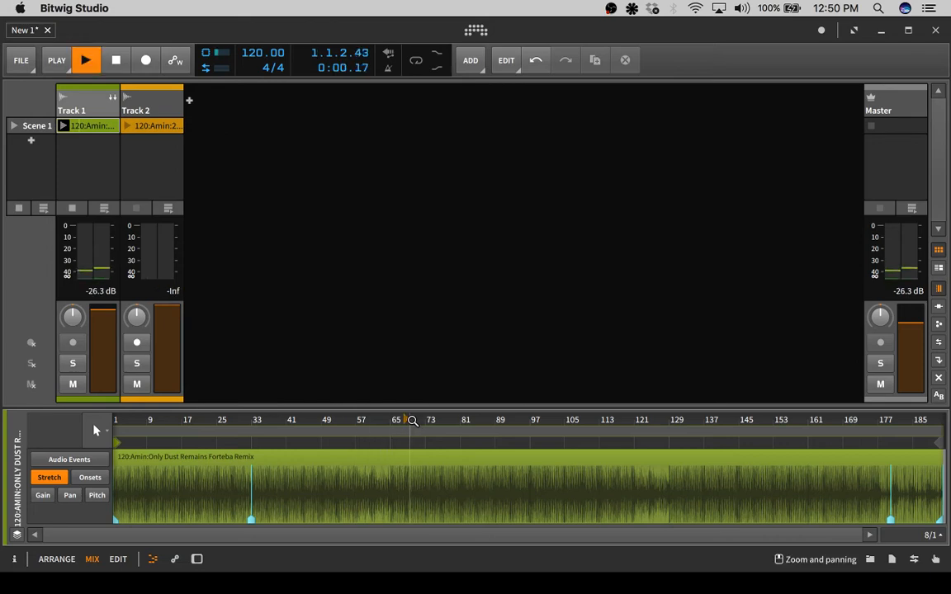
left_click(94, 108)
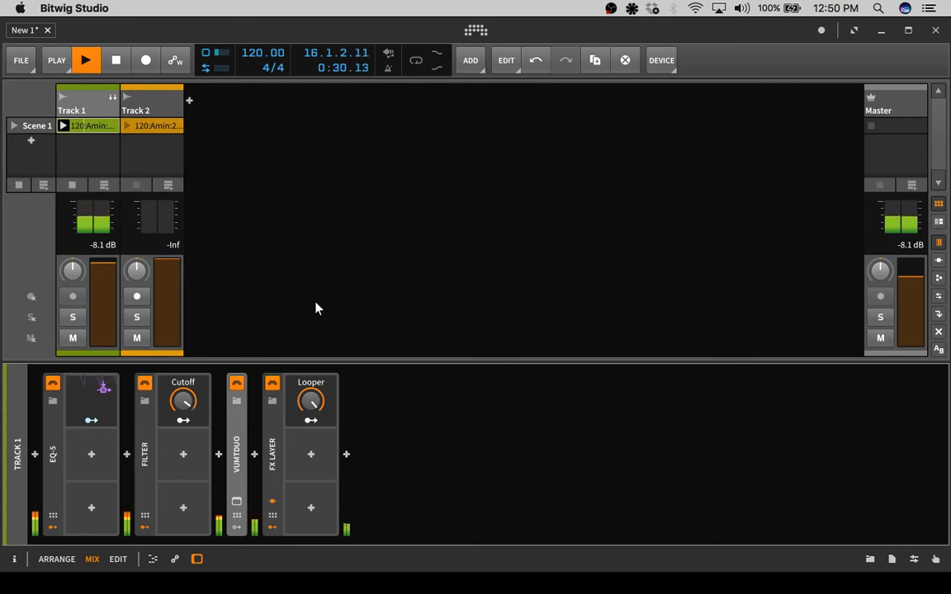
left_click(117, 71)
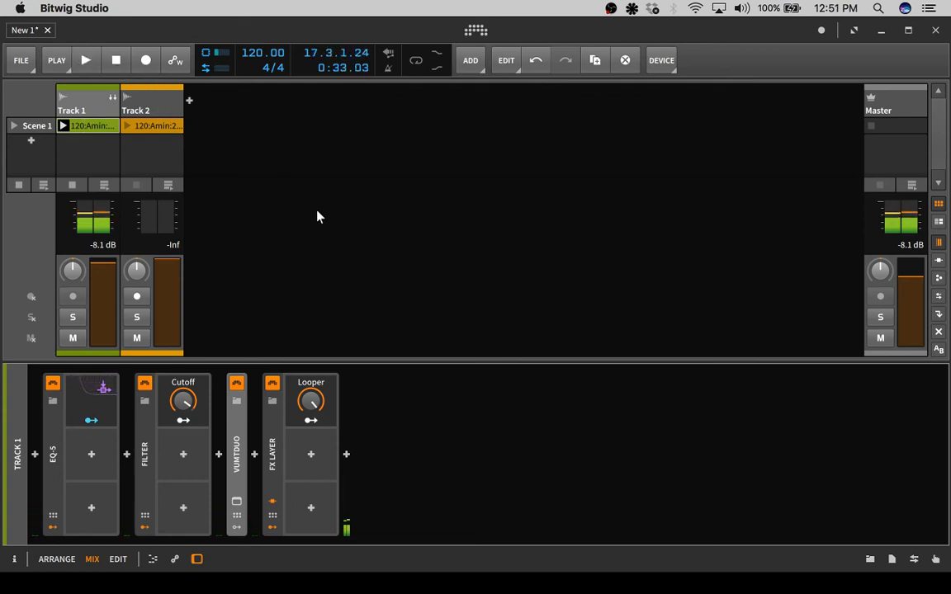
left_click(73, 185)
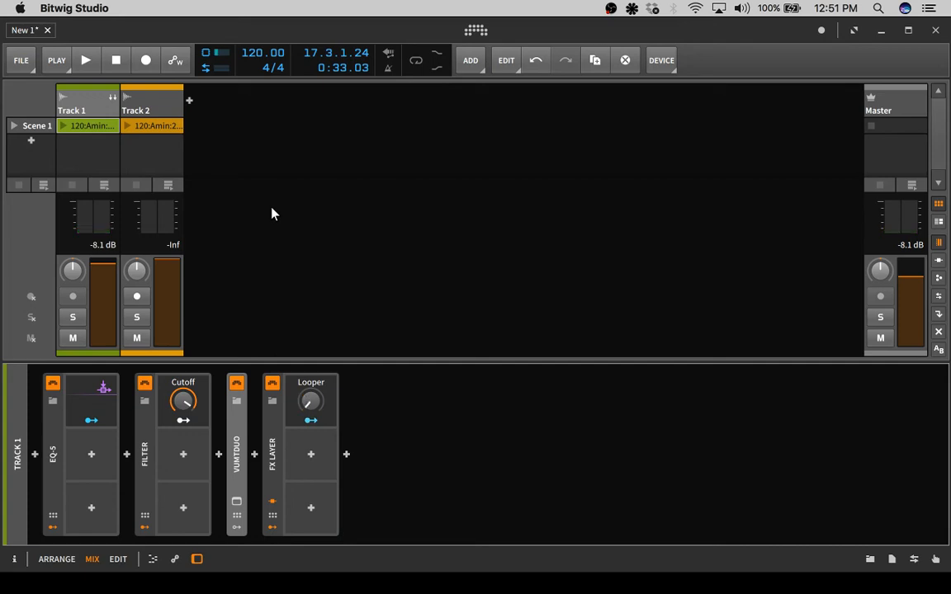
Expand Track 1's FX Layer to examine the Looper macro's mapping to Tool's Amplitude and Delay-1's Feedback and Mix.
left_click(274, 444)
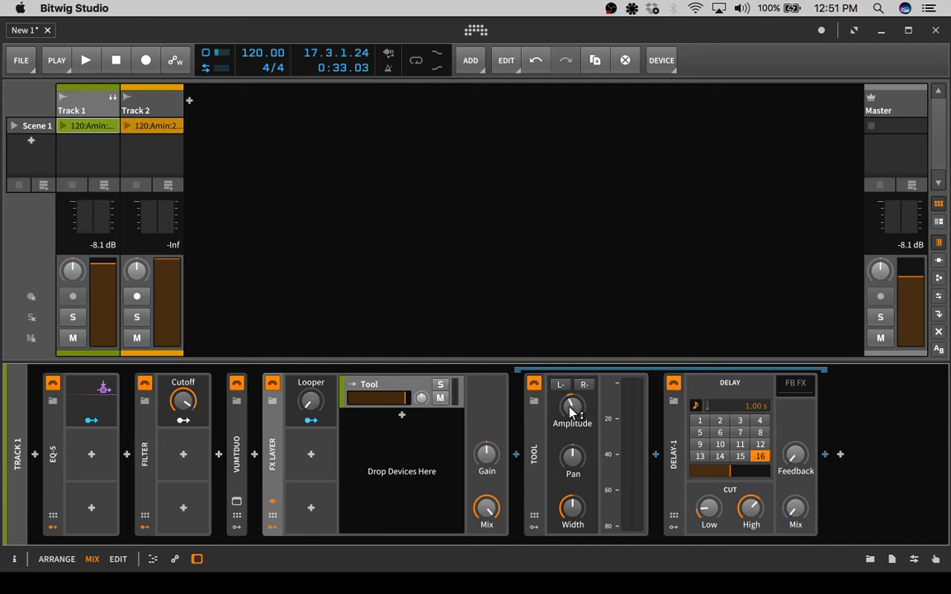
mouse_move(572, 412)
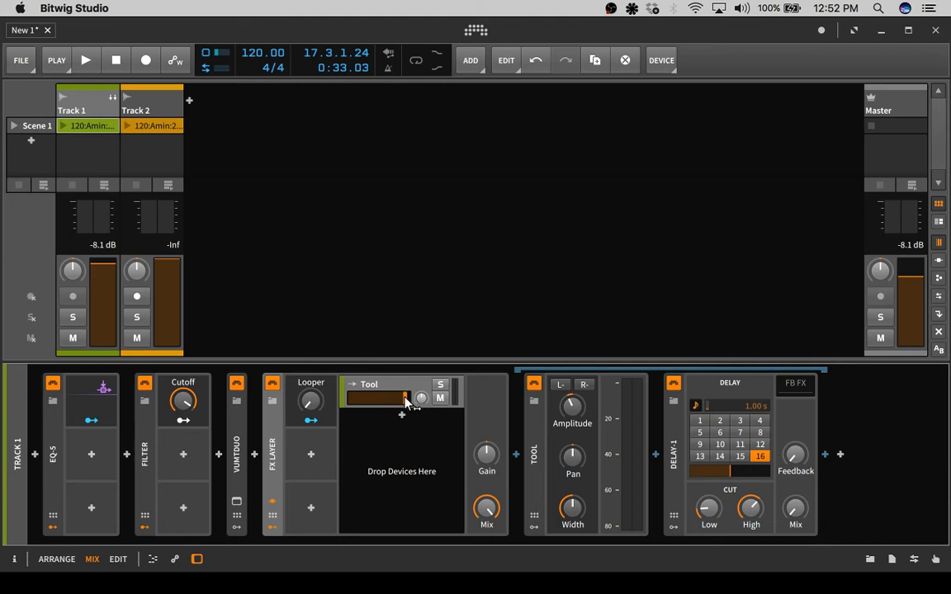
mouse_move(405, 401)
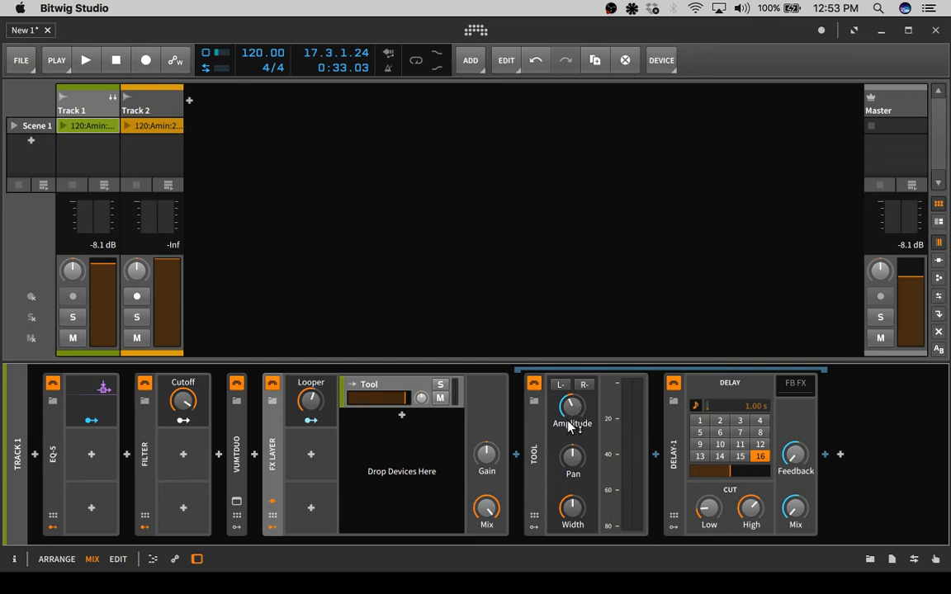
mouse_move(569, 427)
mouse_move(559, 467)
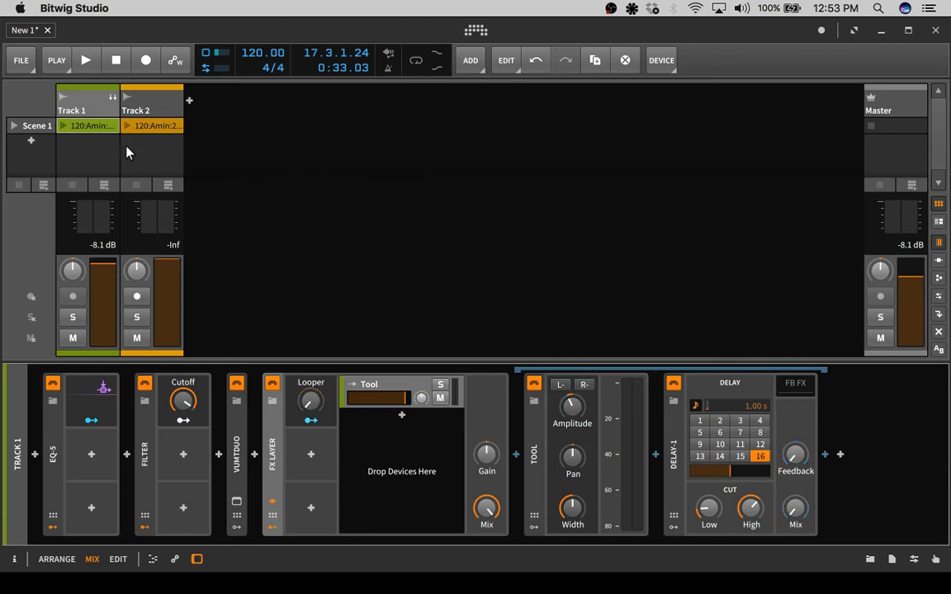
Play Track 1's clip from about bar 73 to watch the Looper macro drive Tool and Delay-1, and stop the clip.
double_click(80, 126)
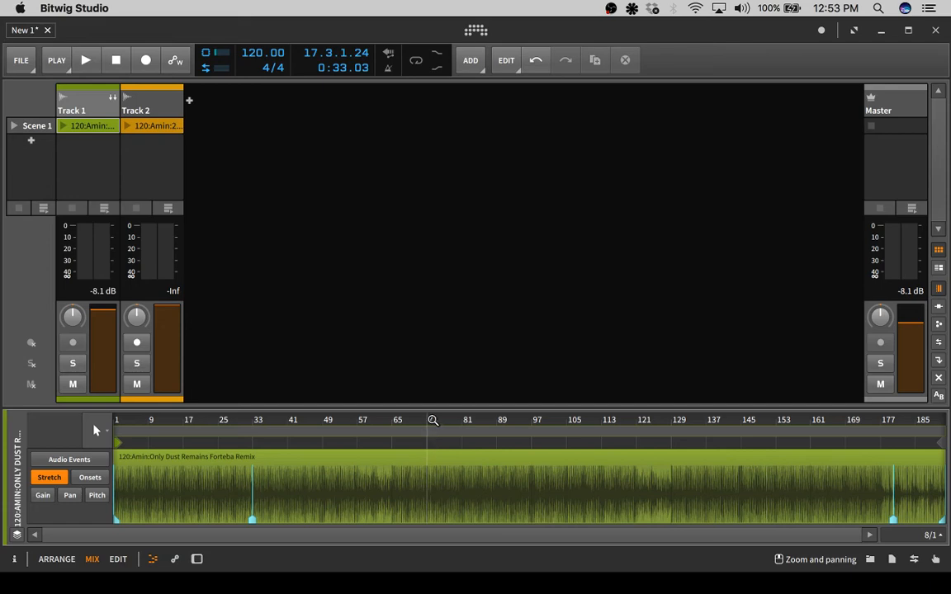
left_click_drag(431, 421, 433, 421)
key("space")
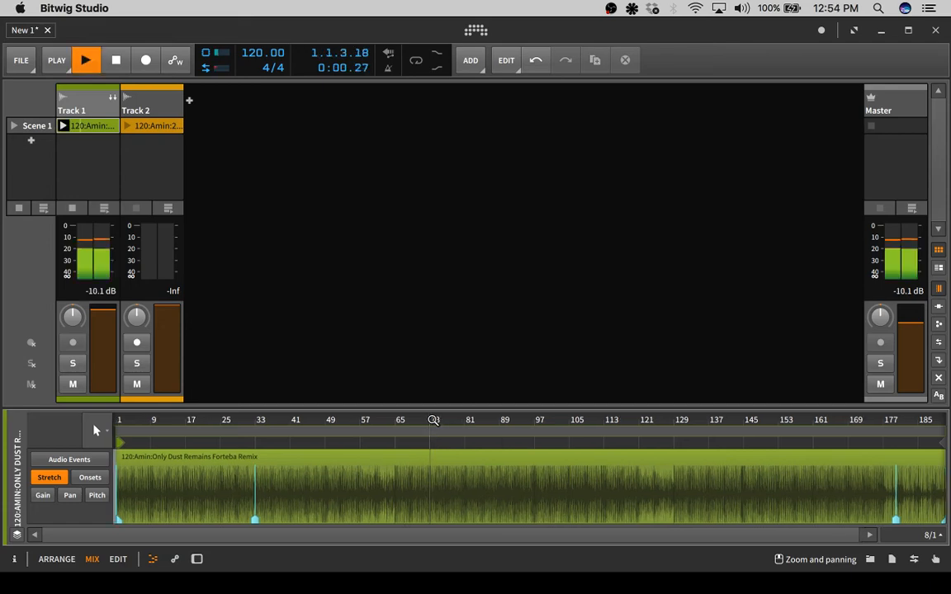
double_click(90, 106)
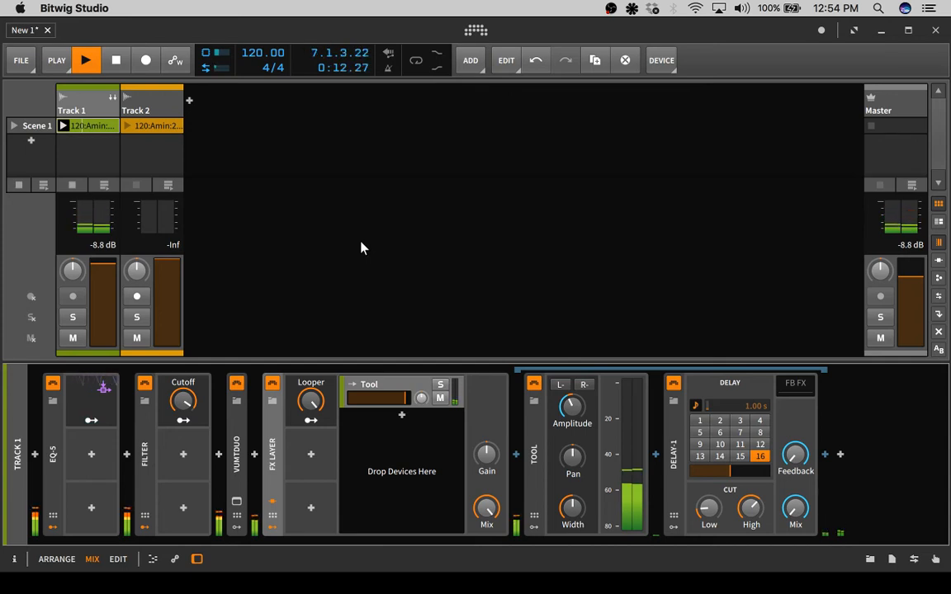
left_click(71, 185)
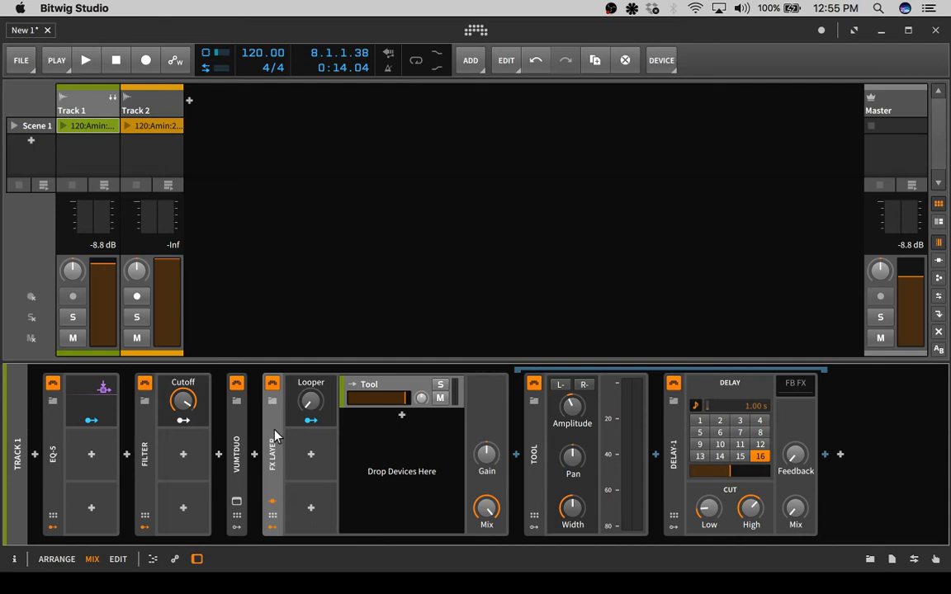
Collapse Track 1's FX Layer and hide the device chain view.
key("Delete")
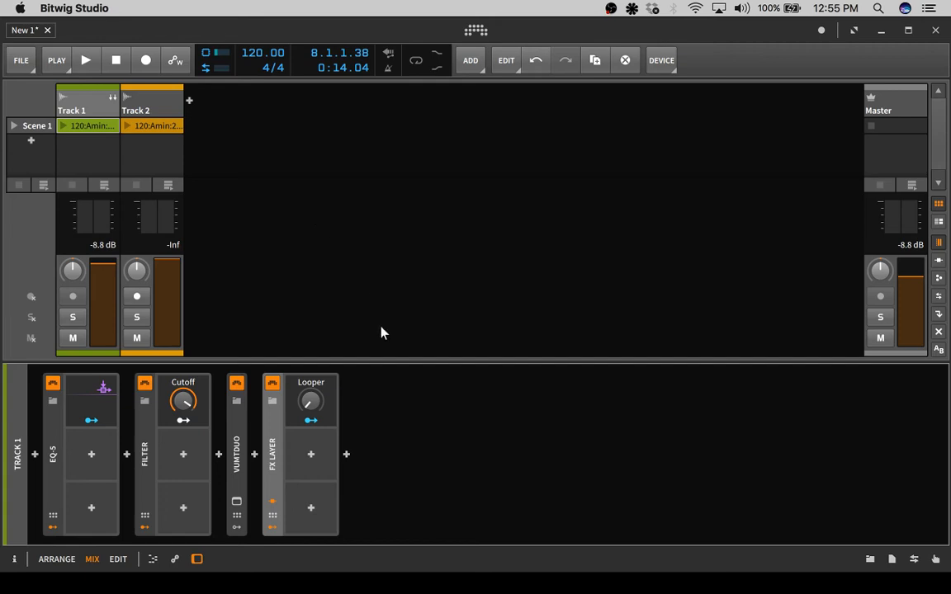
key("d")
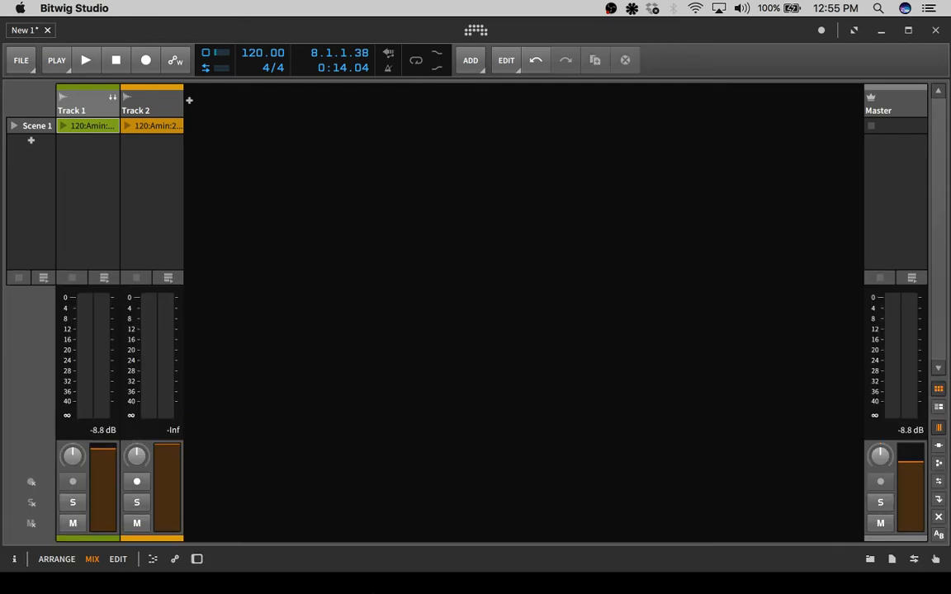
key("d")
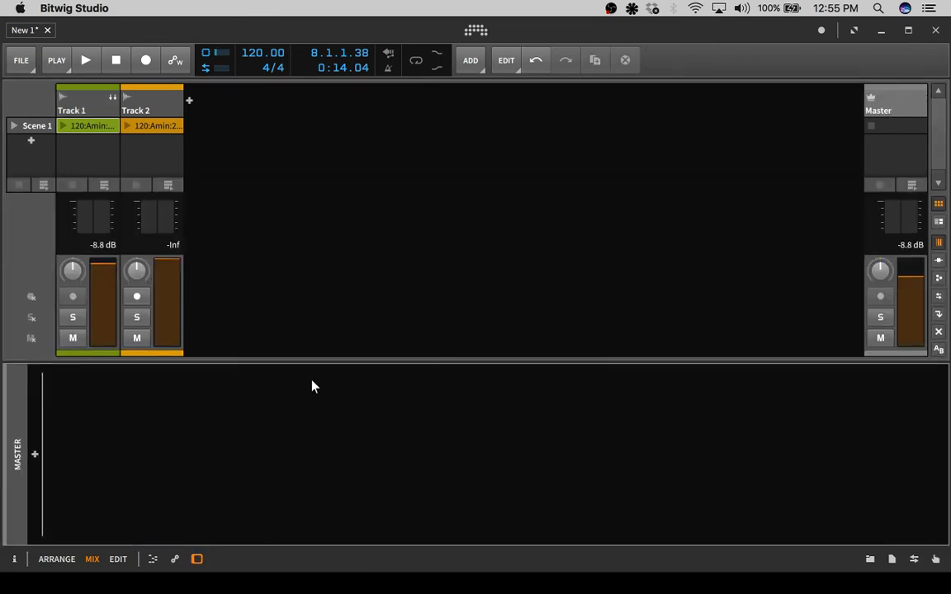
left_click_drag(316, 365, 297, 556)
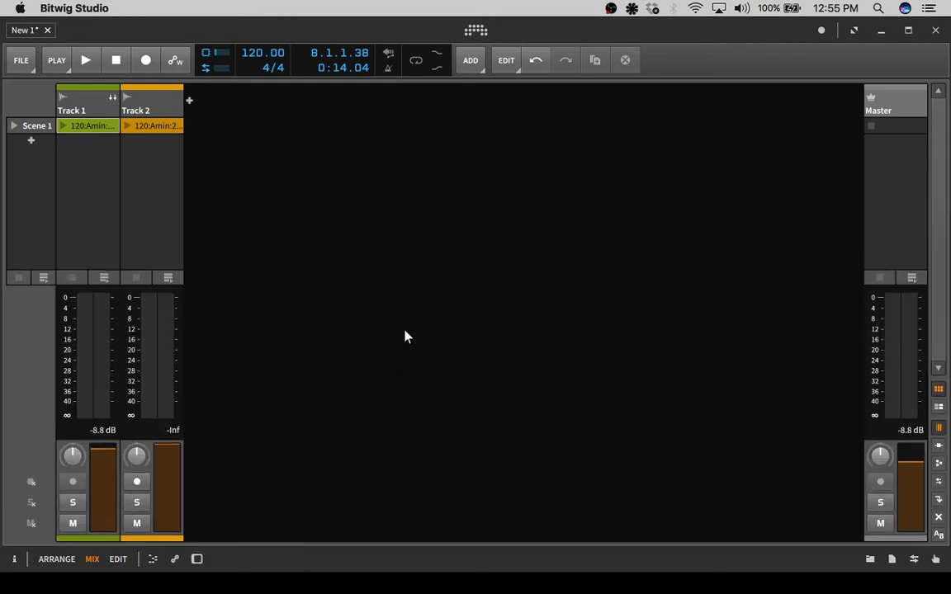
Insert Bitwig's Peak Limiter from the Dynamics category on the Master track, check its Ceiling and hide the device chain.
double_click(876, 111)
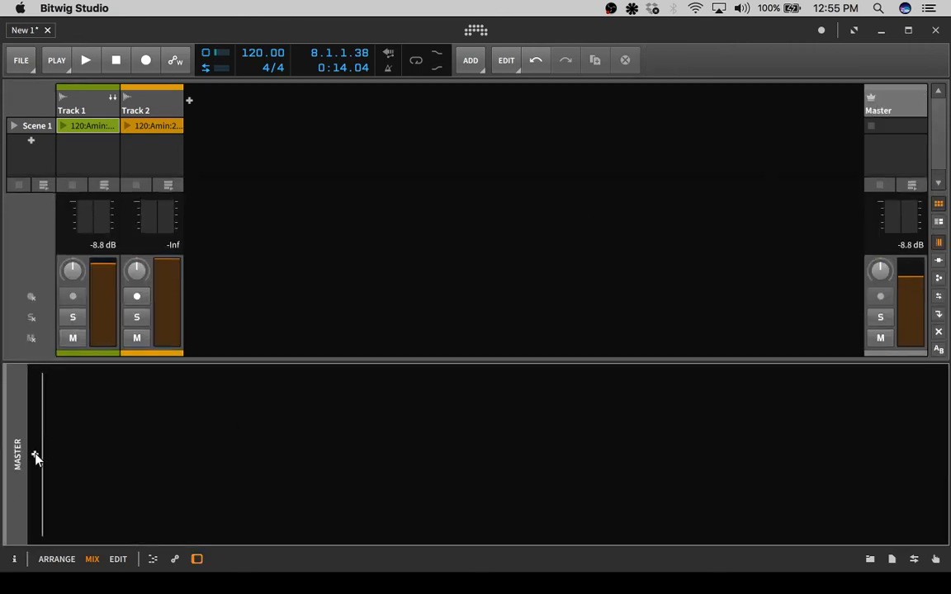
left_click(35, 454)
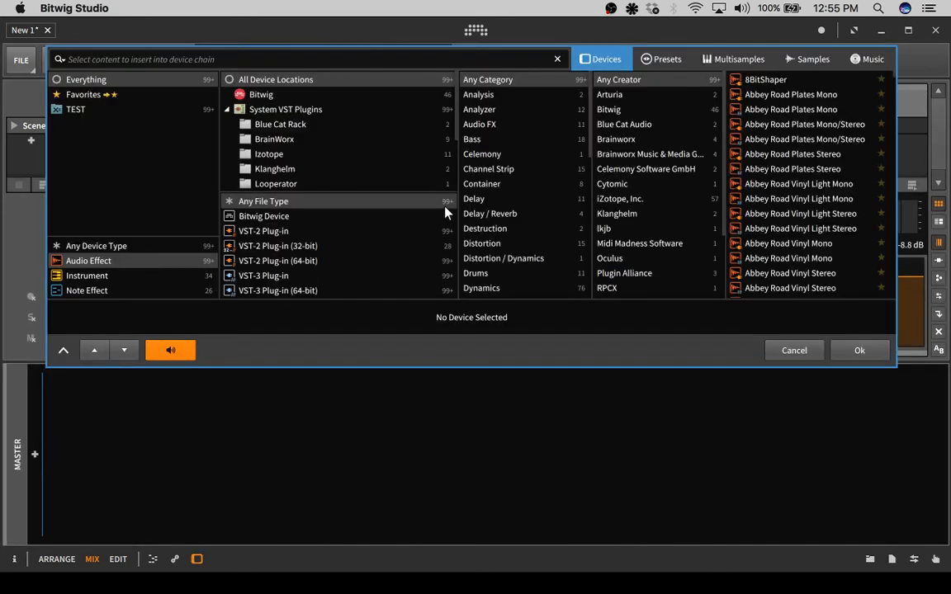
left_click(367, 97)
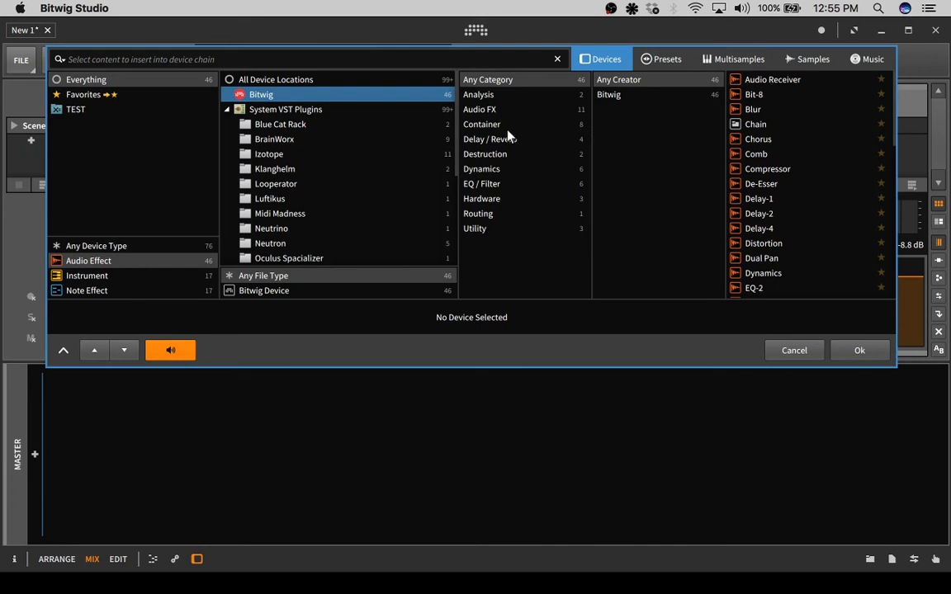
left_click(505, 169)
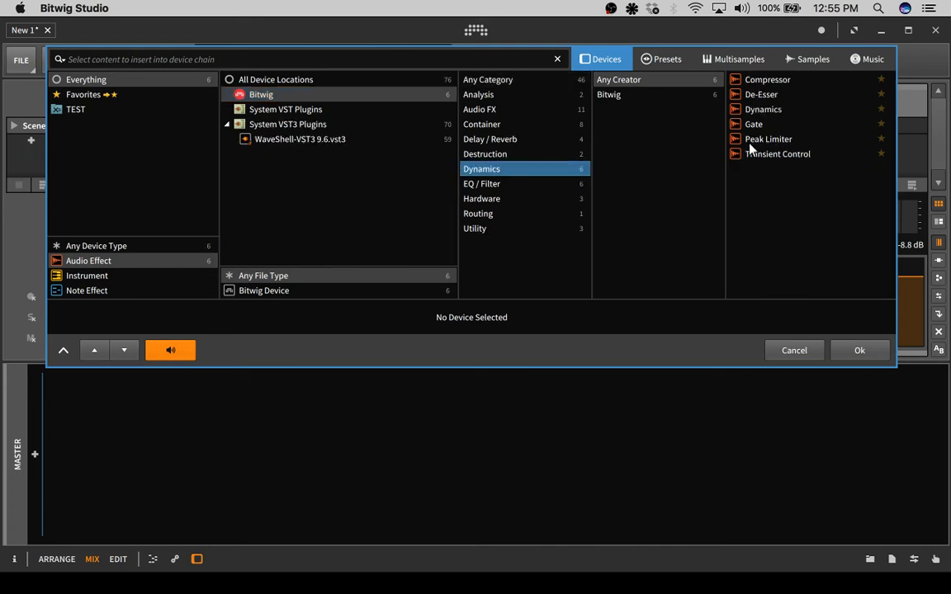
left_click(768, 141)
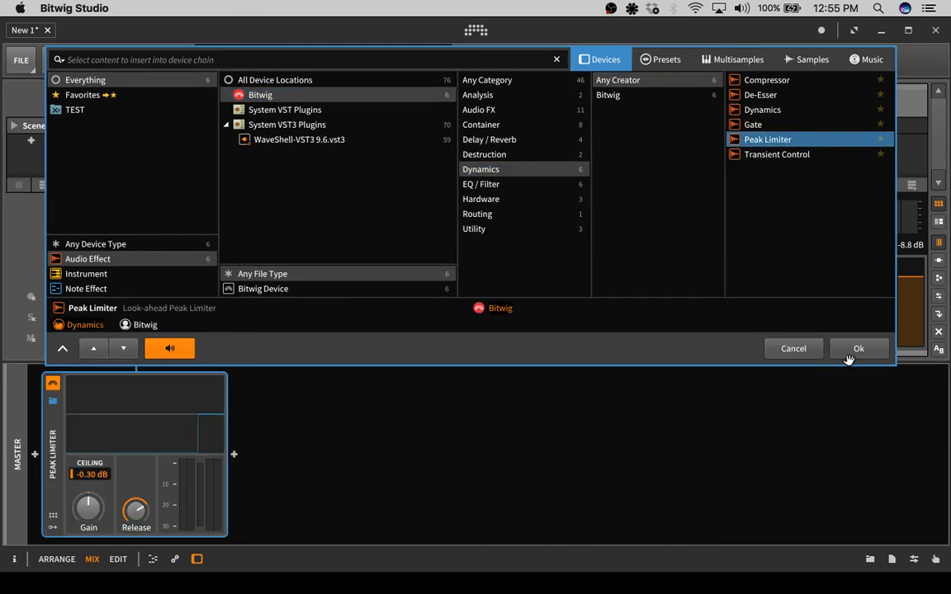
left_click(852, 352)
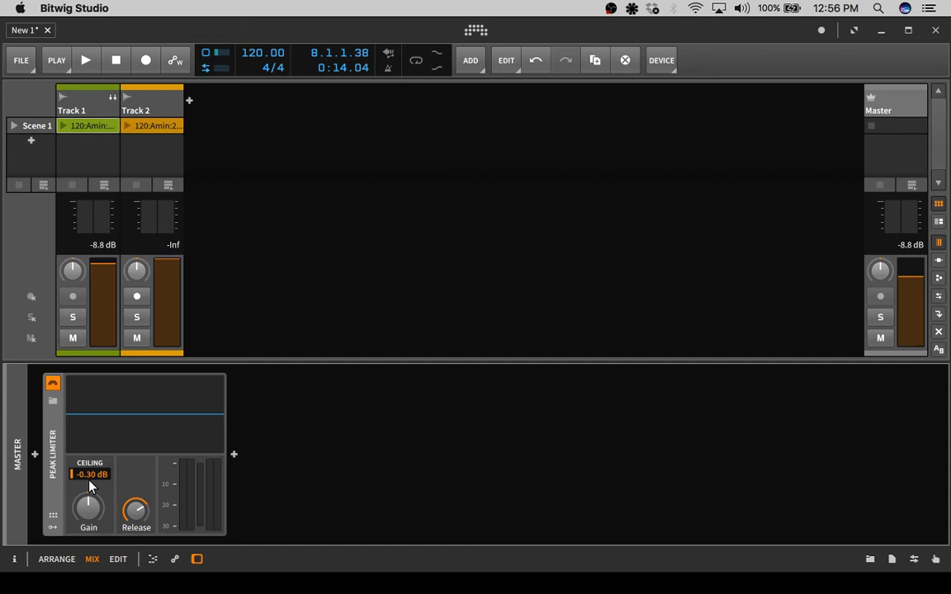
mouse_move(91, 481)
left_mouse_down()
mouse_move(91, 490)
mouse_move(90, 474)
left_mouse_up()
left_click_drag(327, 357, 257, 590)
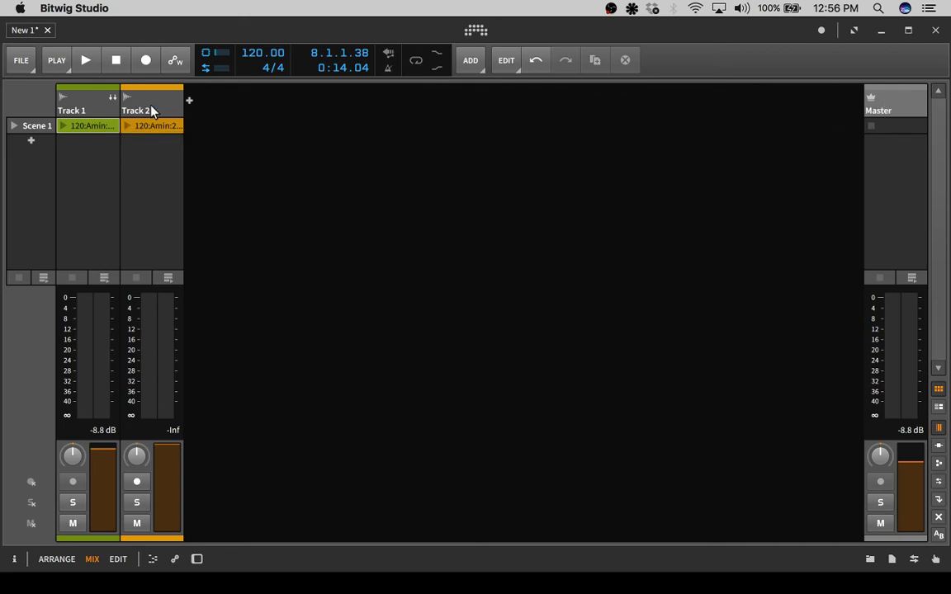
Show Track 1's device chain, and open its clip in a slightly shorter audio editor.
left_click(87, 106)
key("d")
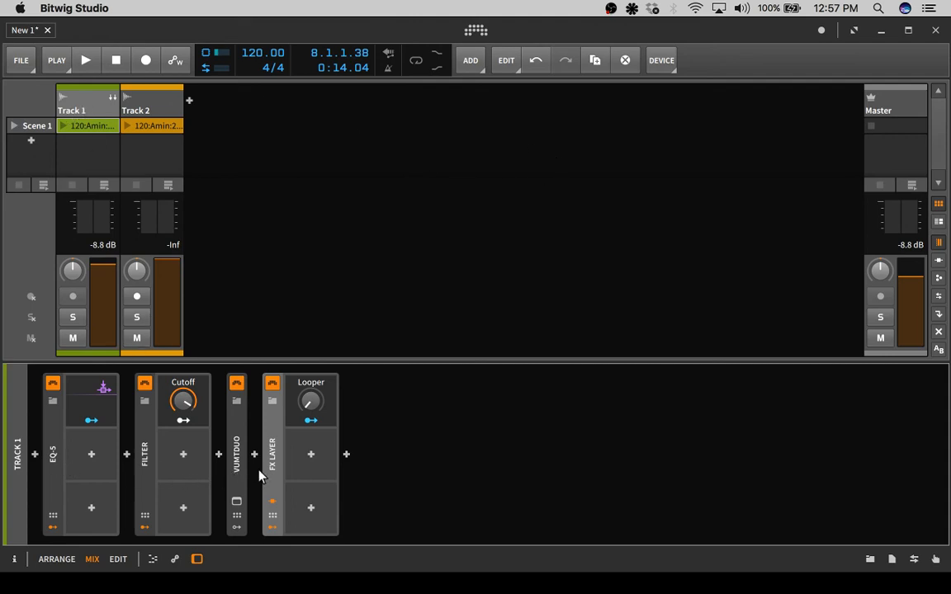
double_click(90, 135)
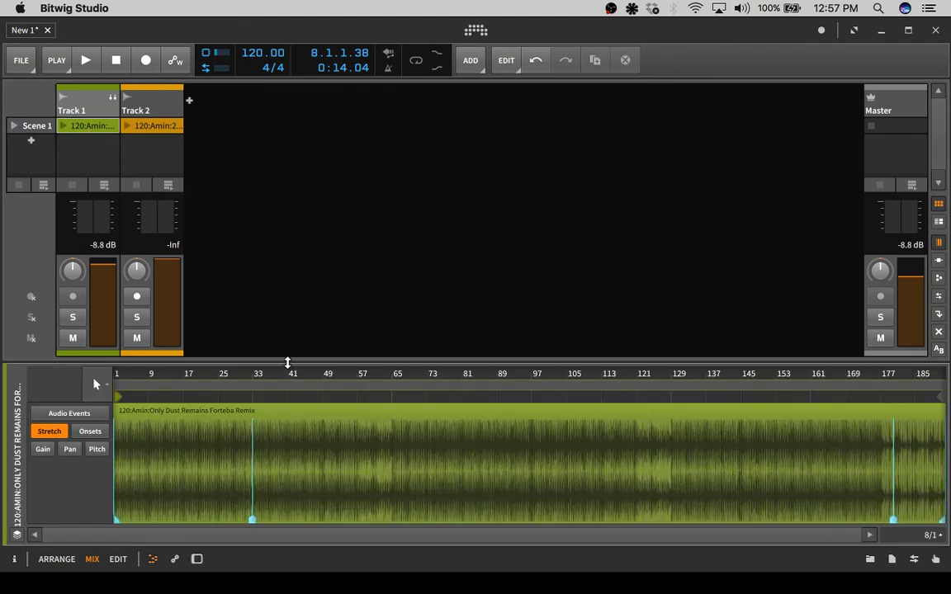
left_click_drag(287, 362, 280, 387)
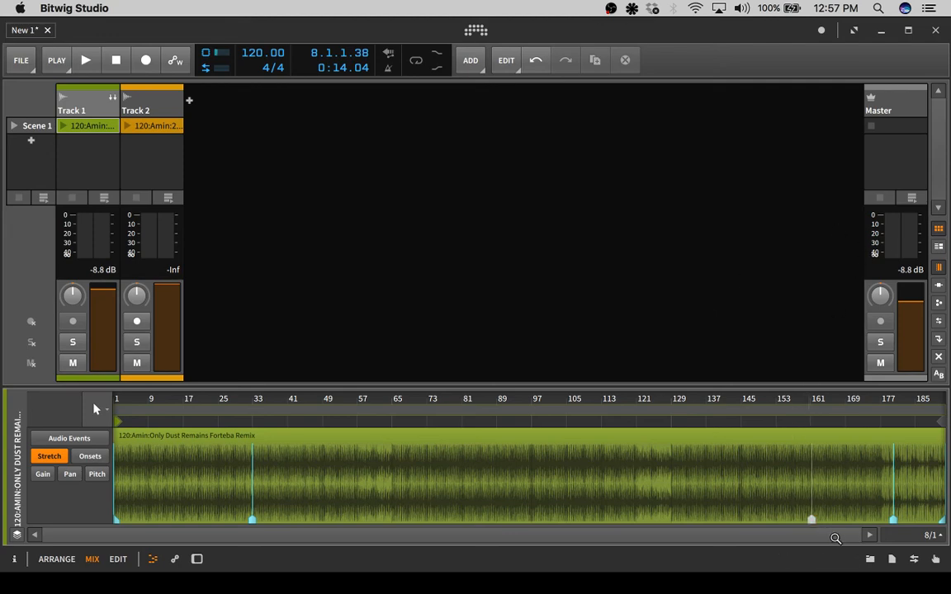
Show the file browser, widen it to reveal full track names and select the "121:Dmin:Heart Is Always Young" file.
left_click(869, 560)
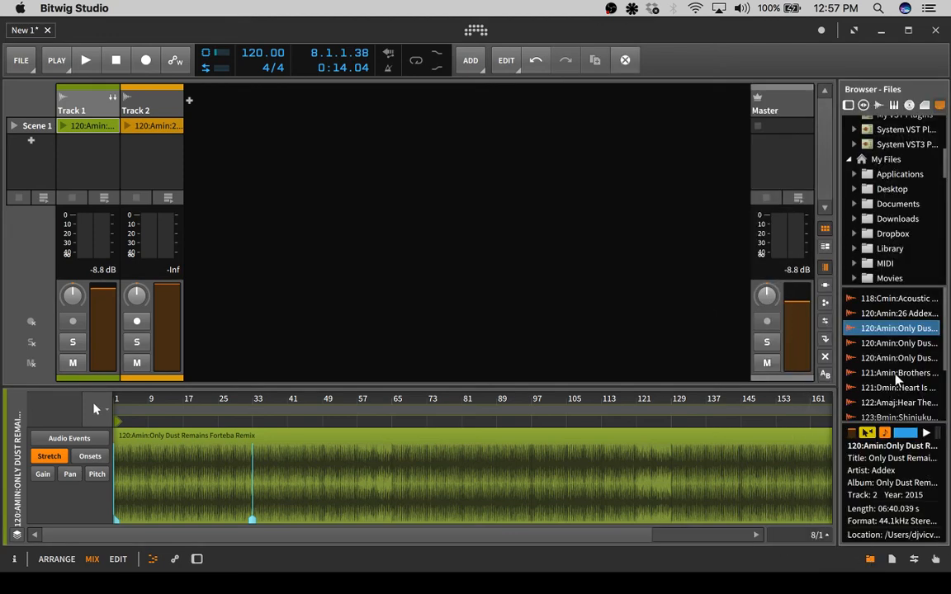
left_click_drag(840, 385, 703, 387)
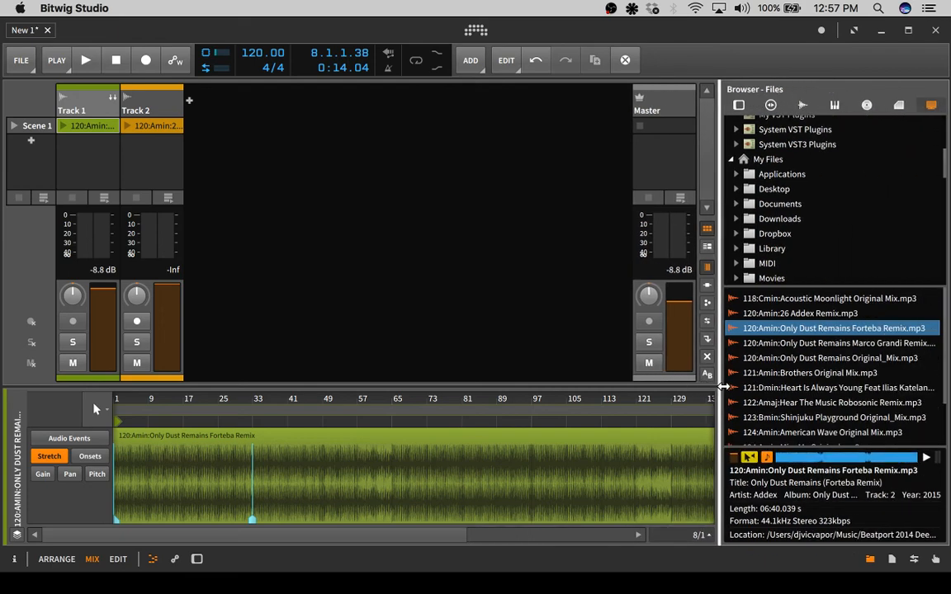
left_click(781, 389)
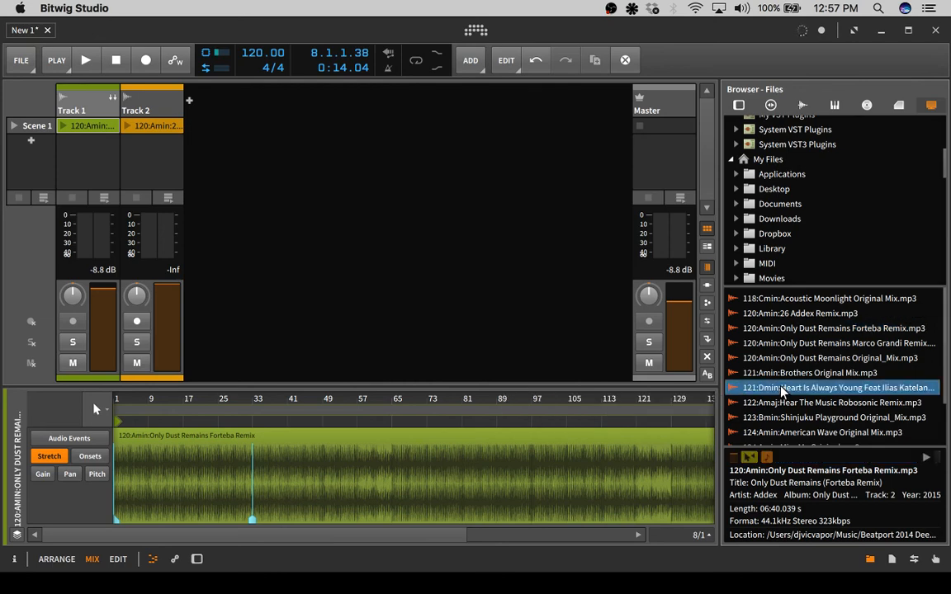
Add the selected "121:Dmin:Heart Is Always Young" file as a clip on a new soloed third track, and hide the file browser.
left_click_drag(781, 390, 233, 125)
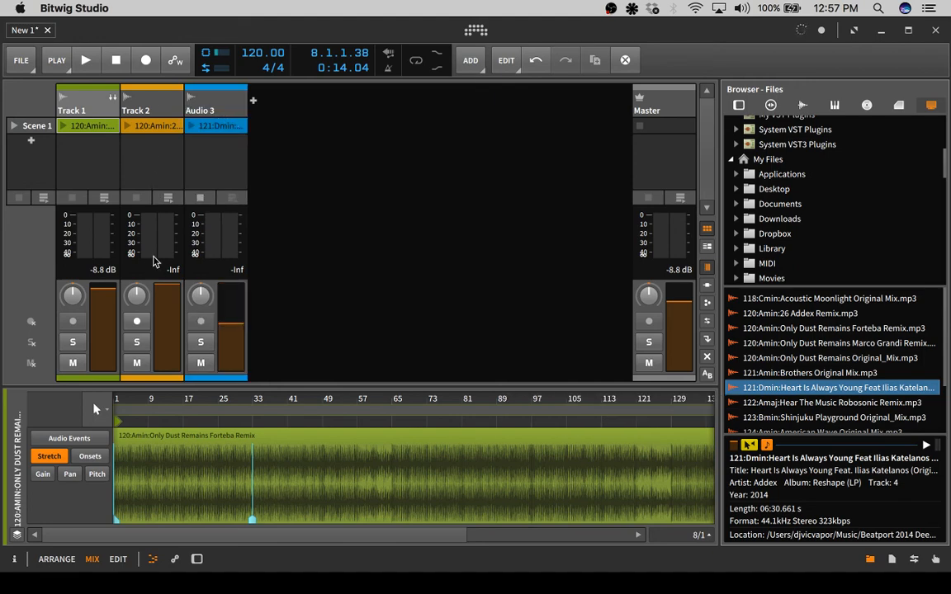
left_click(200, 342)
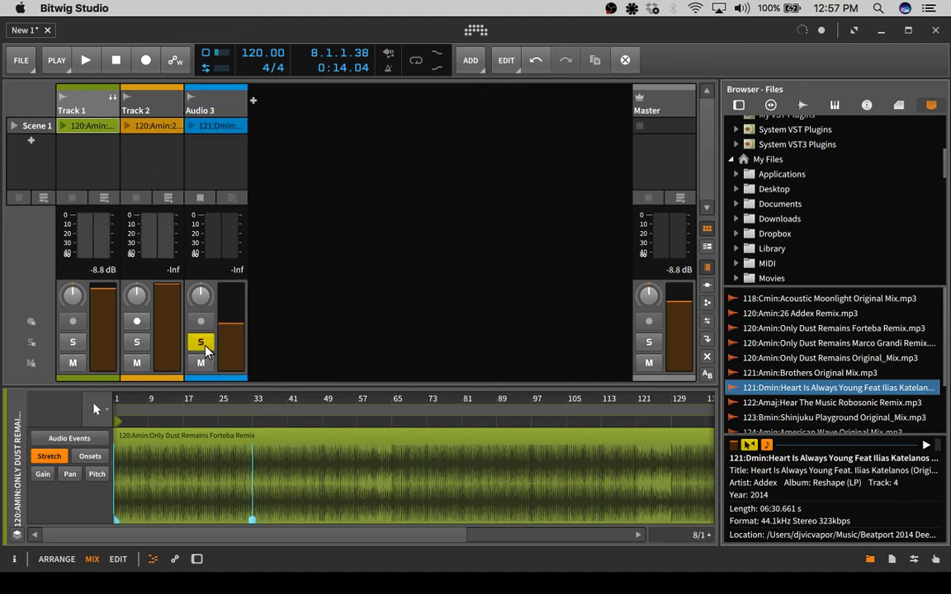
left_click(116, 60)
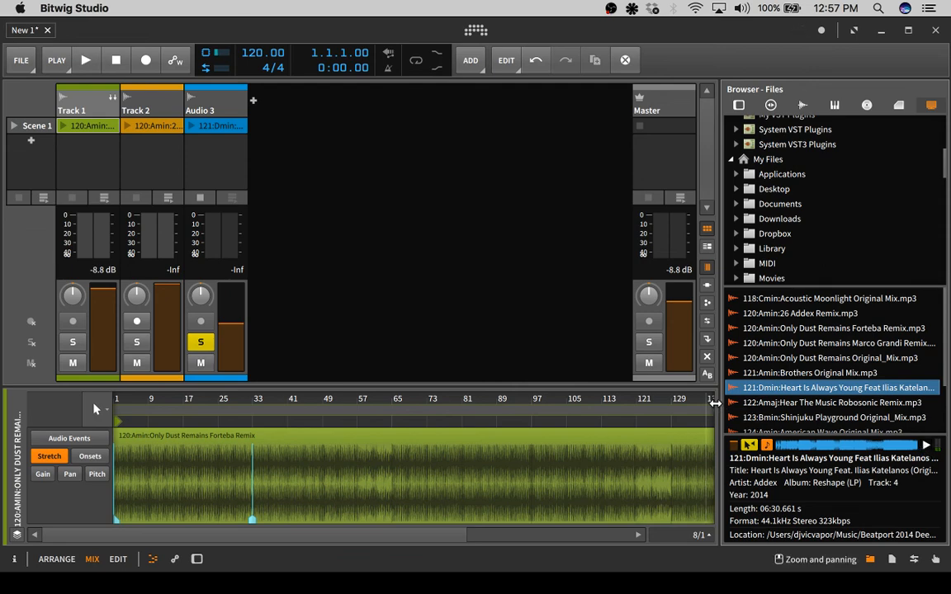
left_click_drag(719, 404, 895, 404)
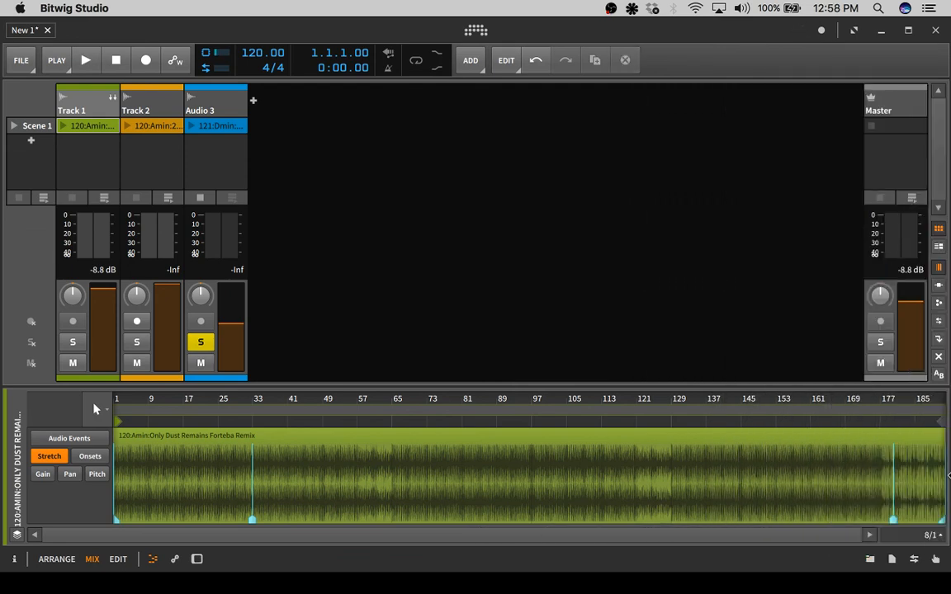
Set the project tempo to 121 BPM and open the Heart Is Always Young clip in a taller audio editor.
left_click(204, 124)
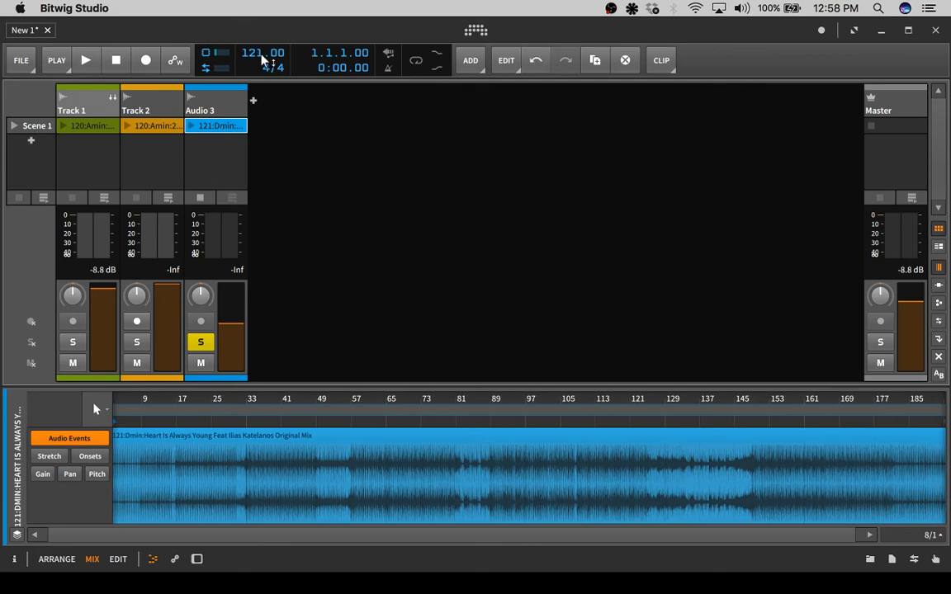
left_click_drag(332, 389, 351, 233)
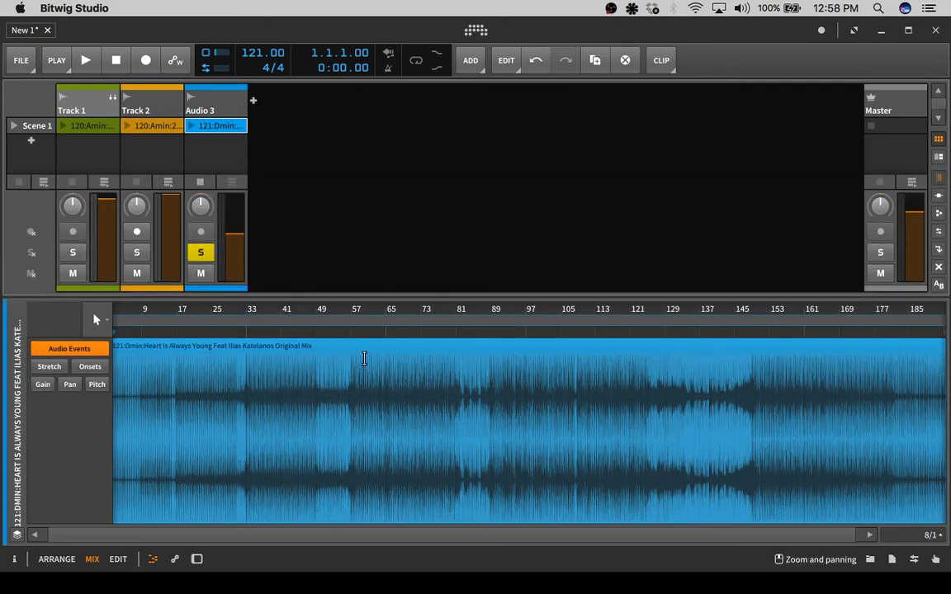
left_click_drag(148, 309, 294, 342)
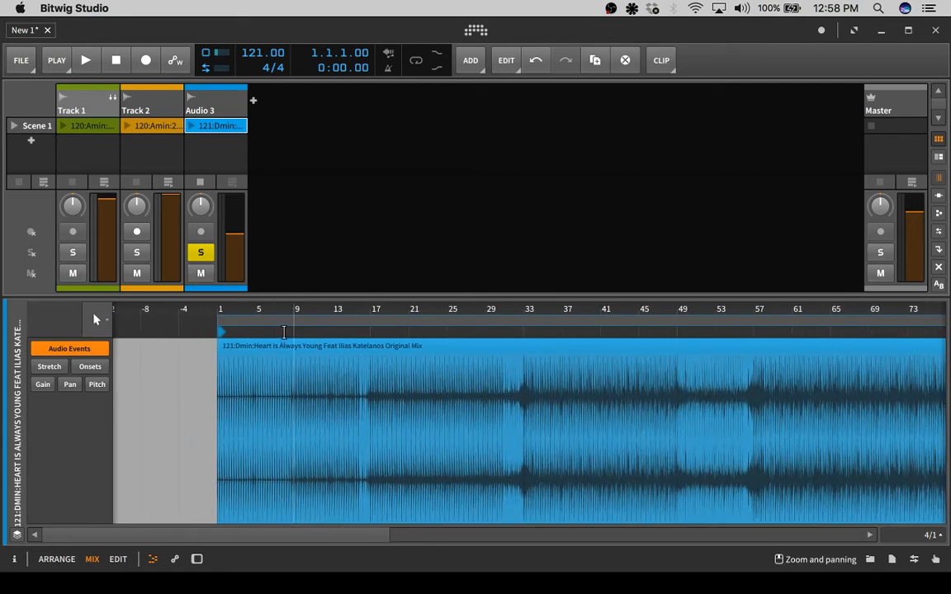
left_click(285, 324)
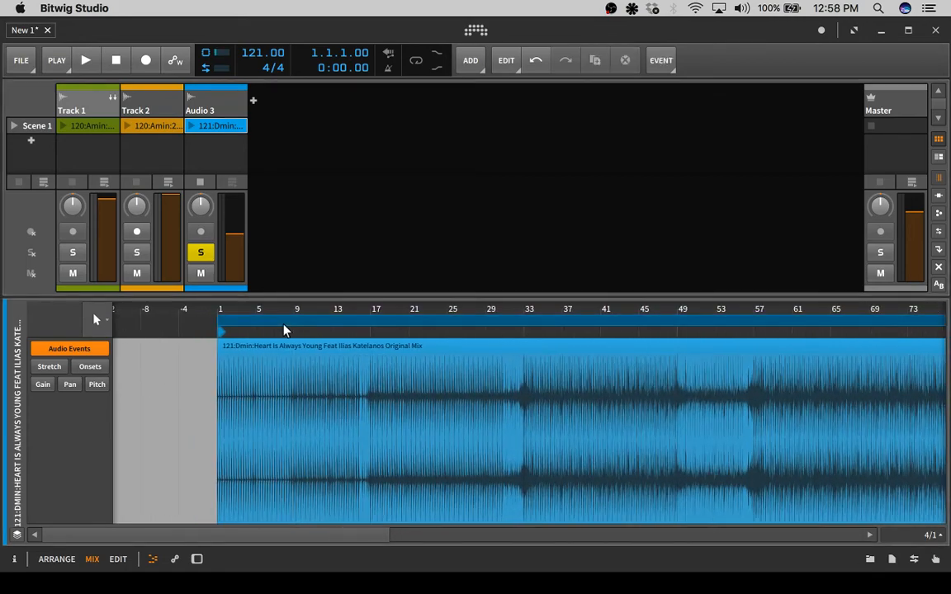
Show the Audio 3 clip's stretch markers and delete all of them between the clip's start and end.
left_click(50, 366)
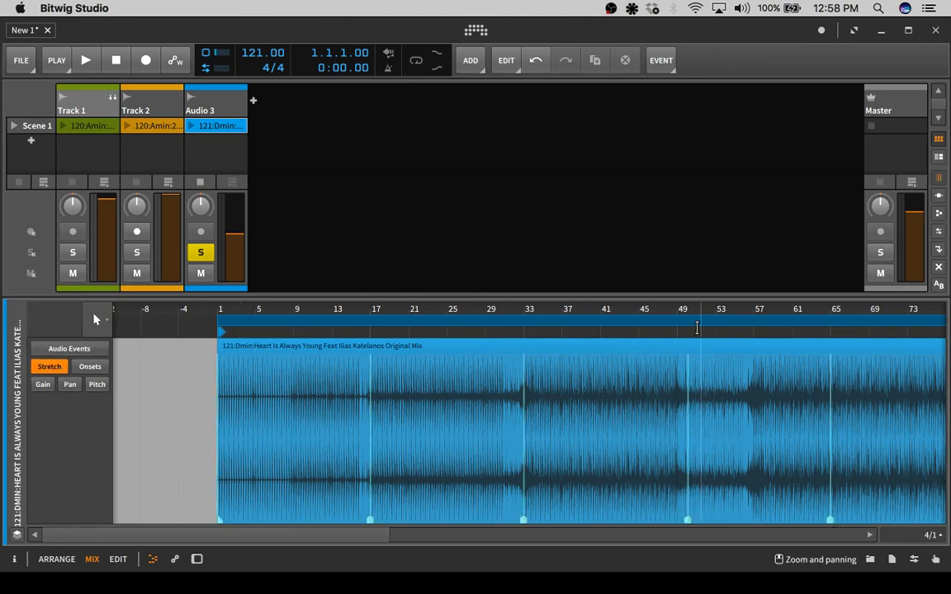
left_click_drag(683, 309, 479, 309)
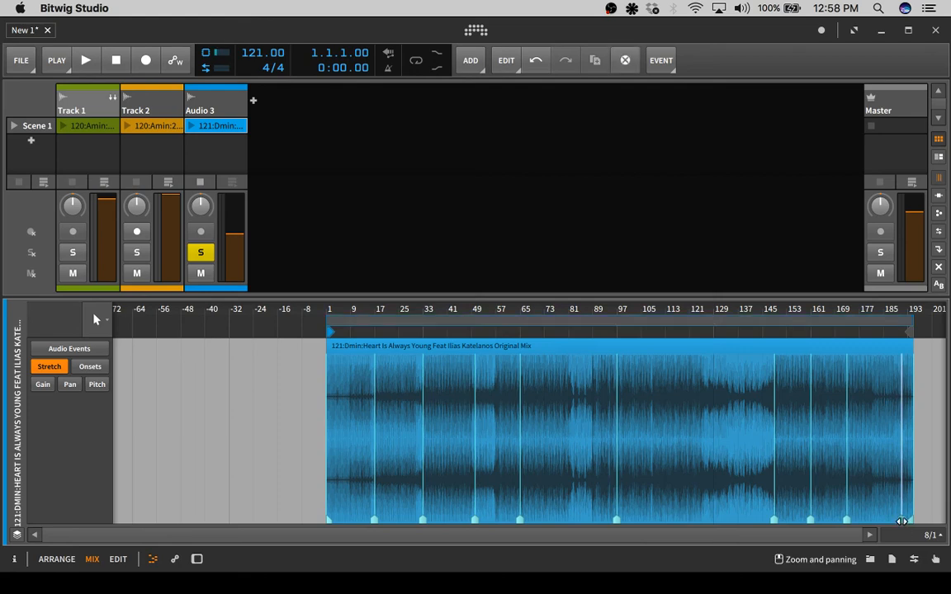
double_click(848, 519)
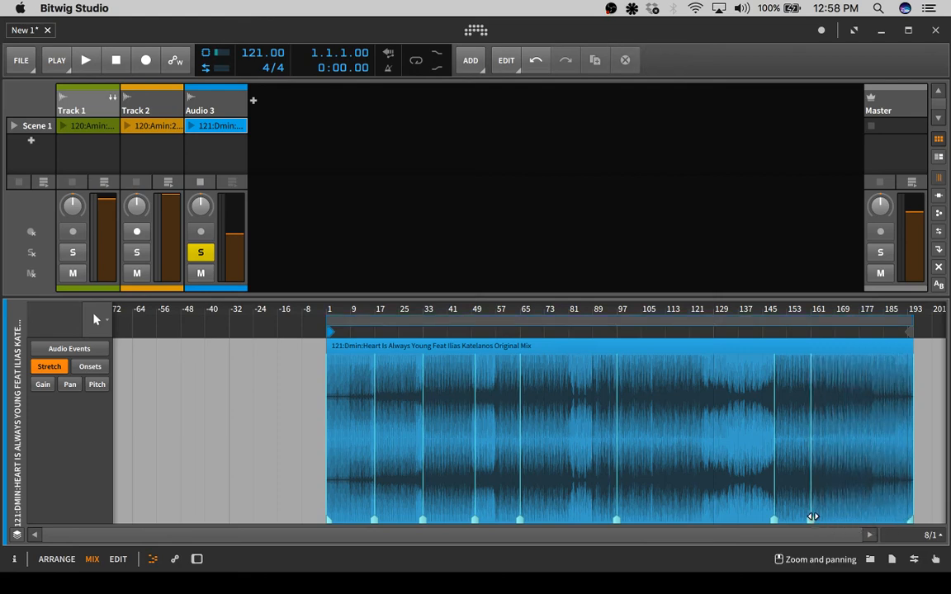
double_click(811, 520)
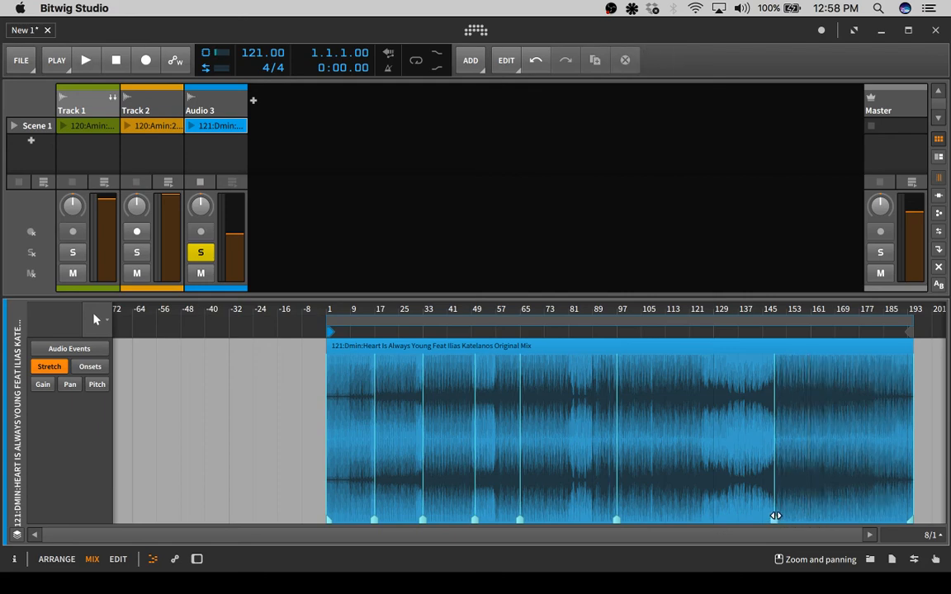
double_click(775, 518)
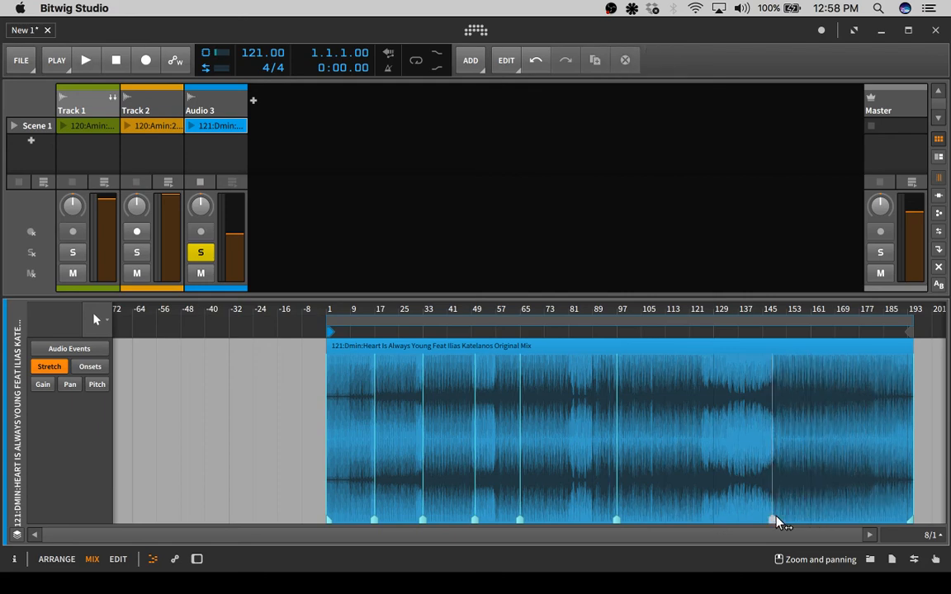
double_click(619, 519)
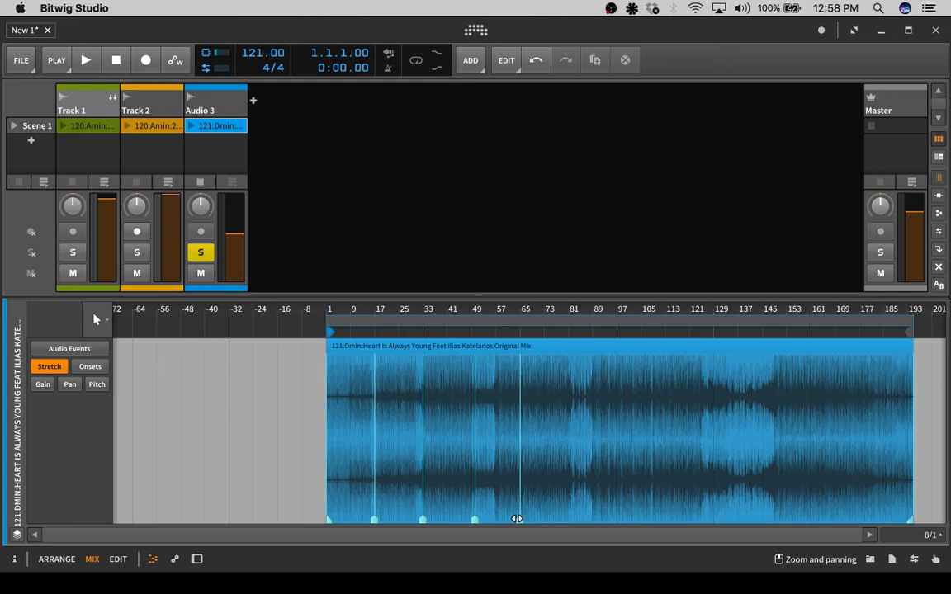
double_click(516, 518)
left_click_drag(471, 518, 467, 519)
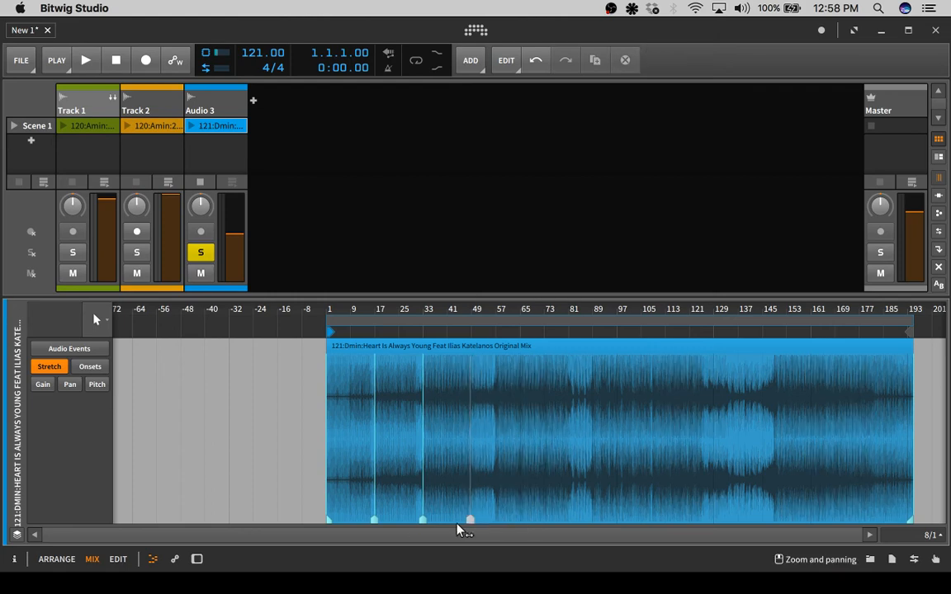
double_click(422, 519)
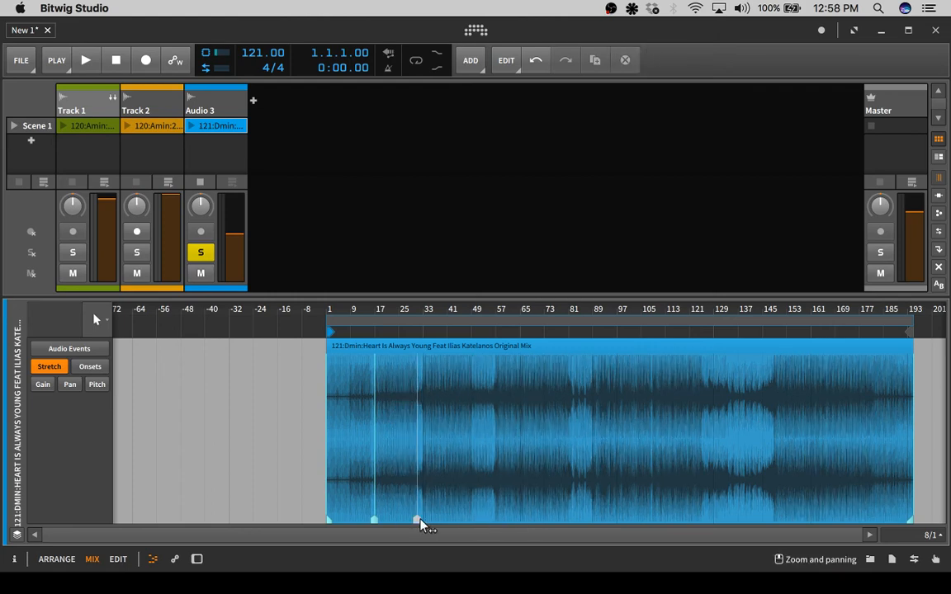
double_click(377, 519)
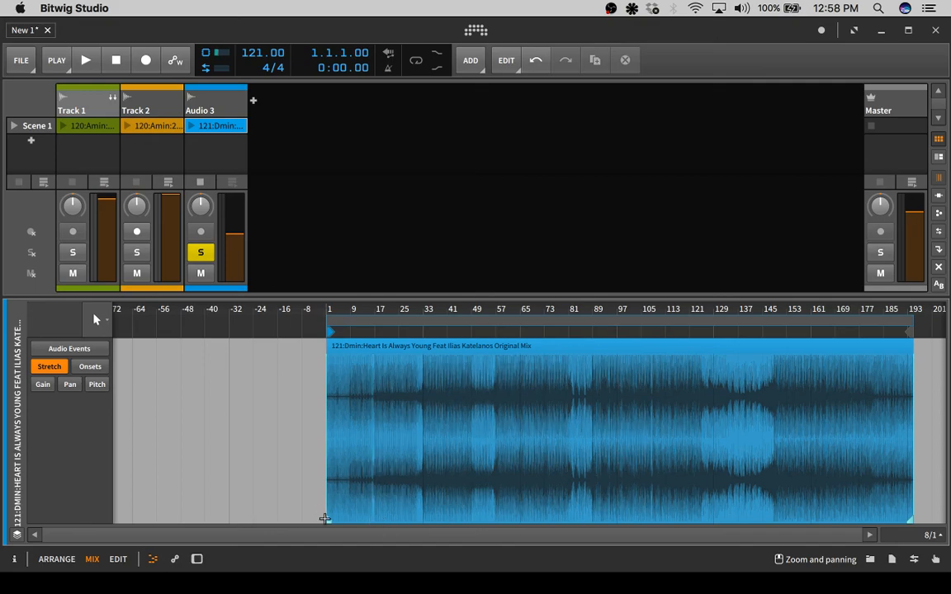
Select the Heart Is Always Young audio event and set its playback mode to Repitch in the inspector.
left_click_drag(334, 310, 229, 517)
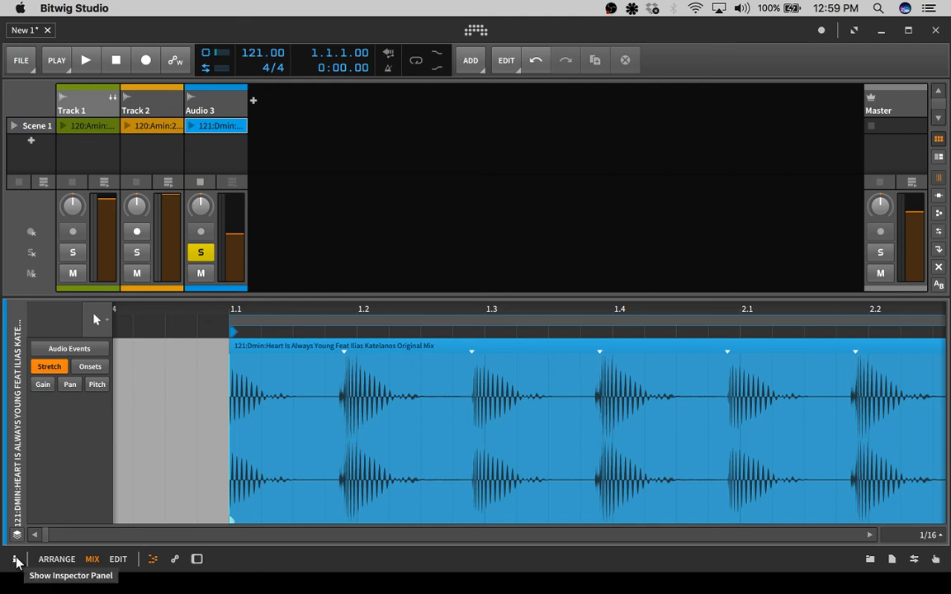
left_click(287, 328)
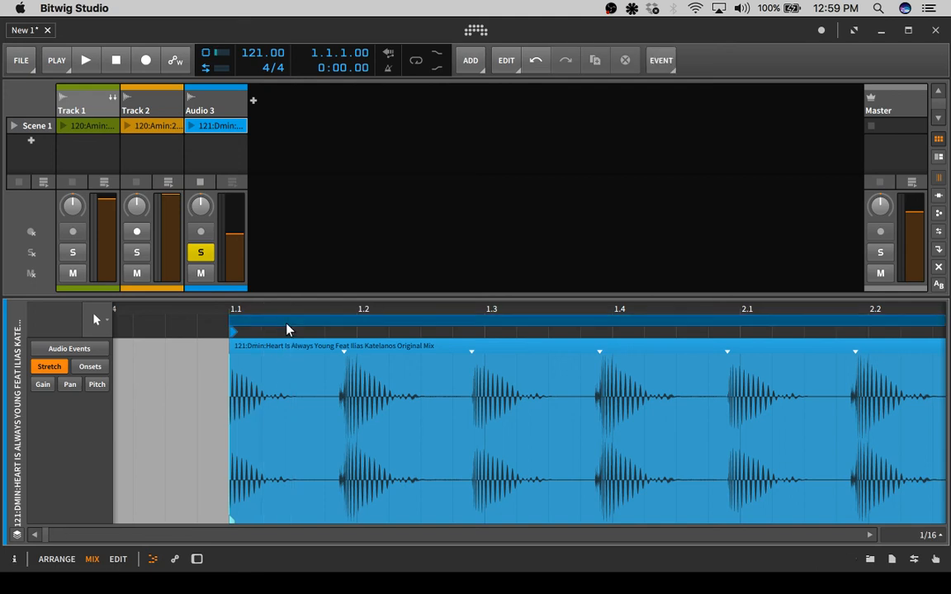
left_click(293, 345)
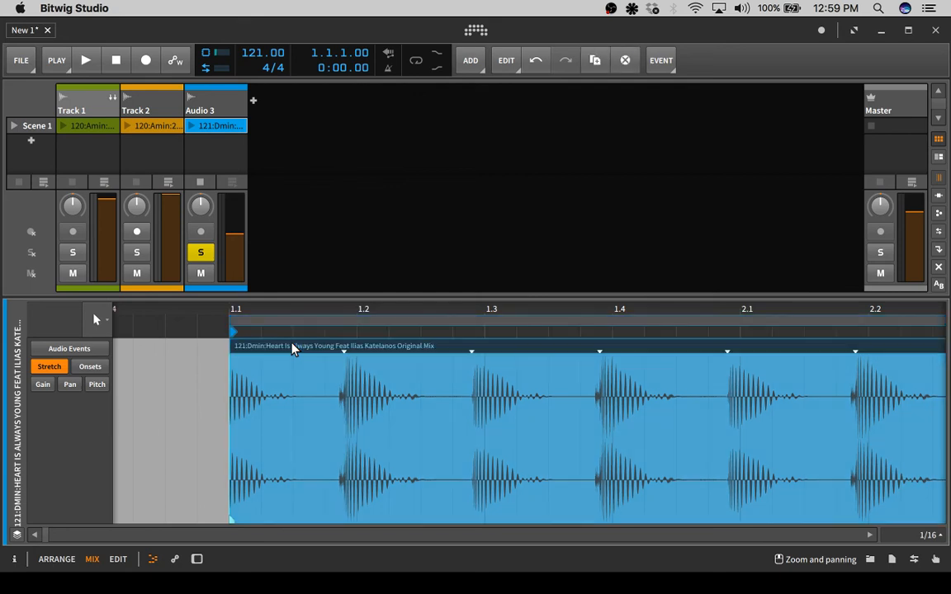
left_click(17, 560)
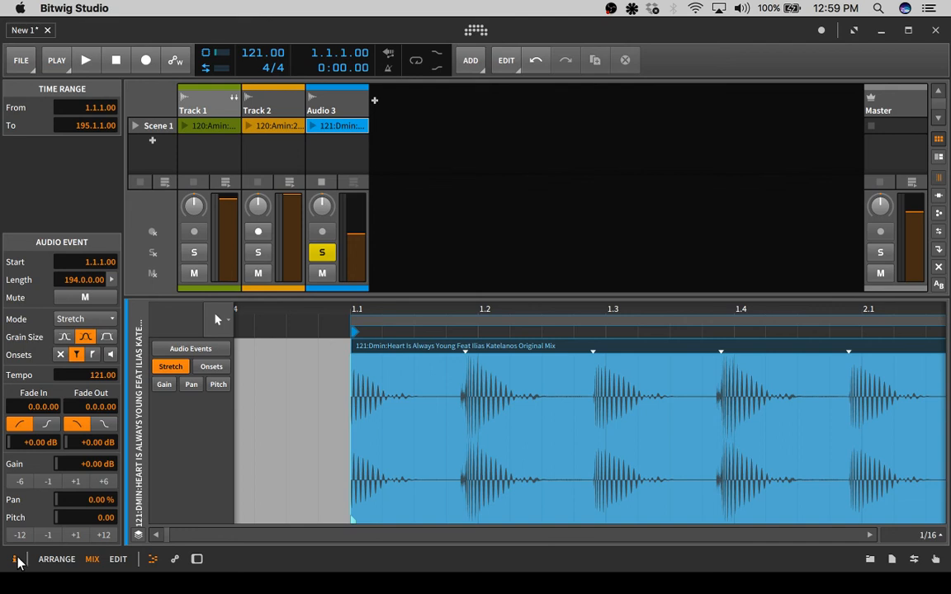
left_click(111, 320)
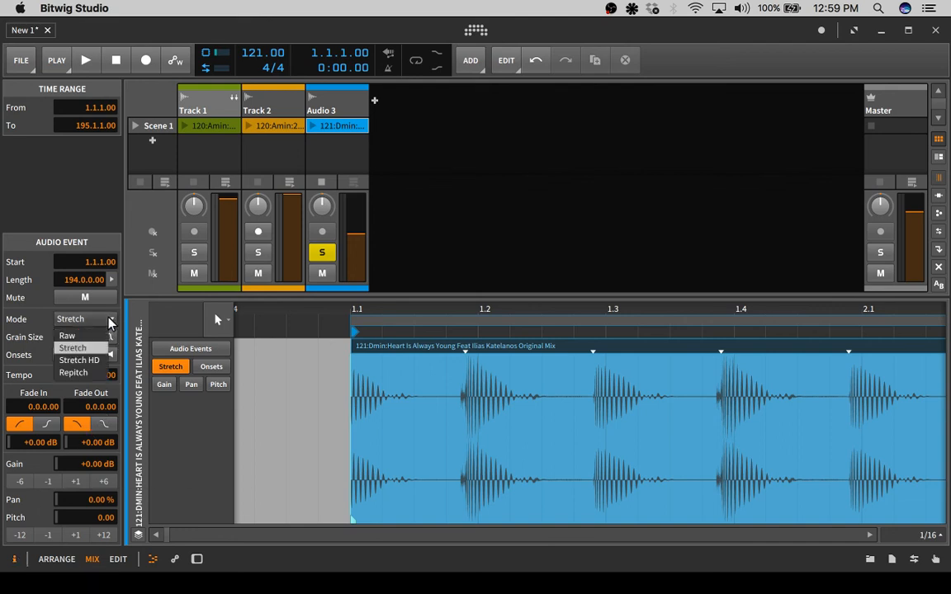
left_click(95, 372)
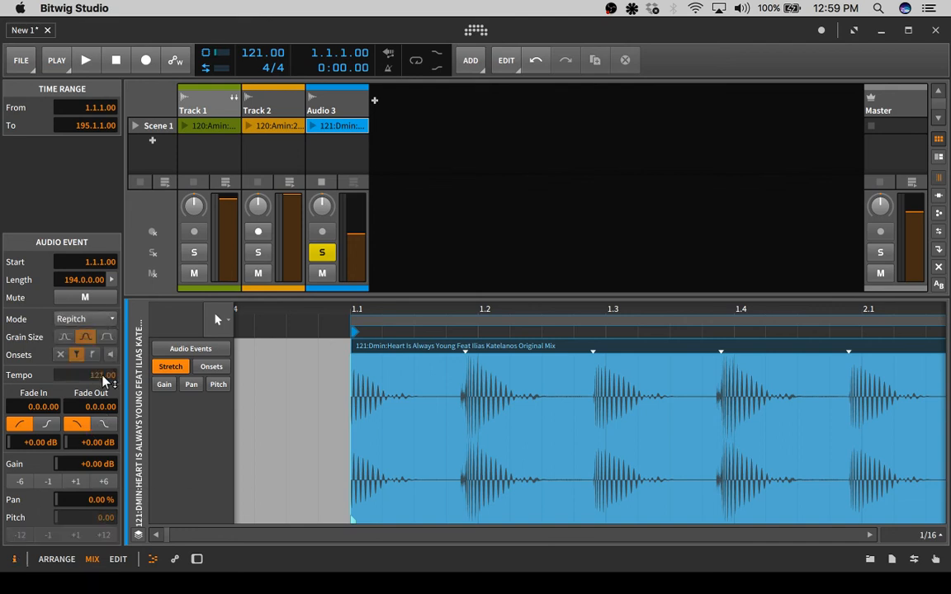
left_click(14, 565)
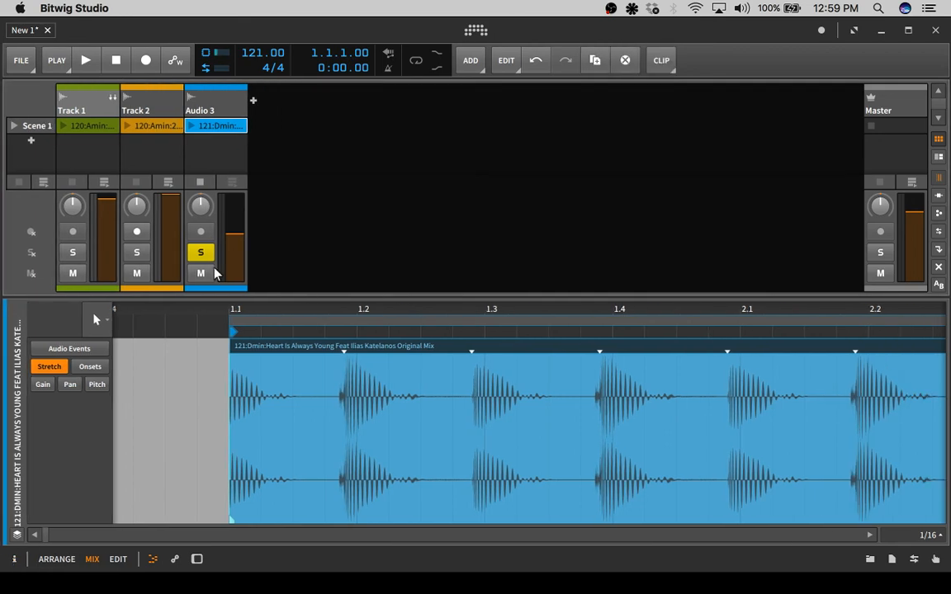
Start the audio event exactly at the first kick's onset at 1.1 and check the beats that follow.
left_click_drag(235, 310, 254, 410)
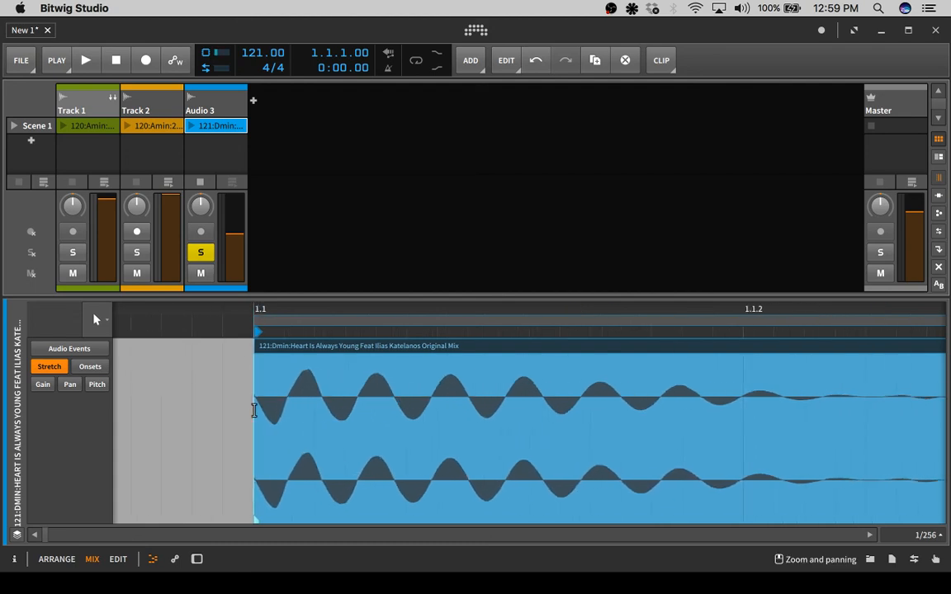
right_click(255, 525)
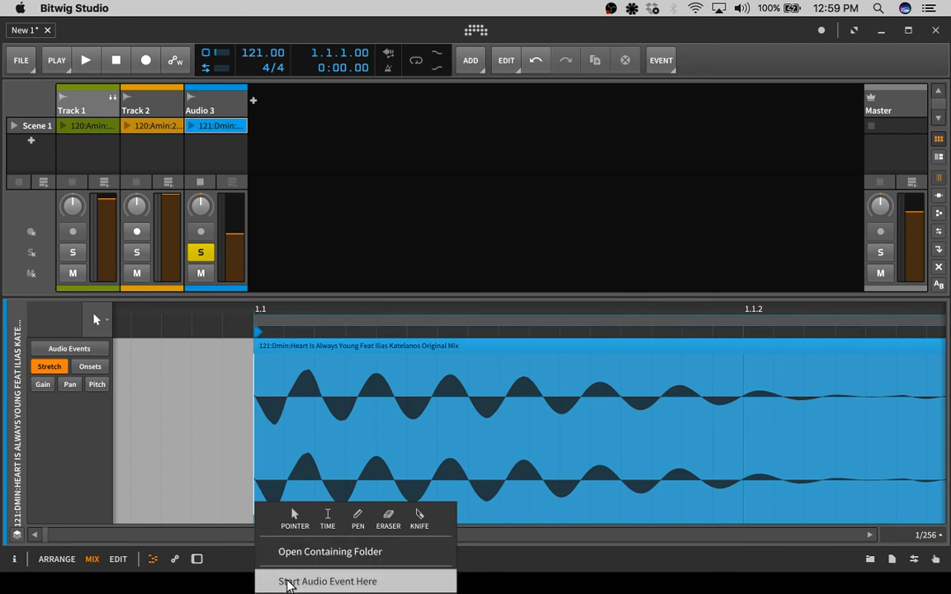
left_click(288, 584)
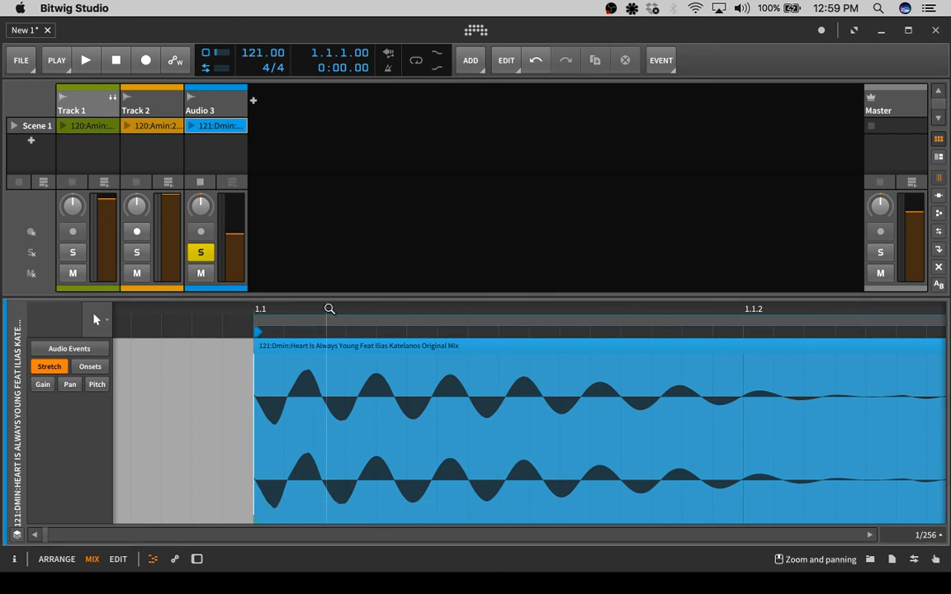
mouse_move(326, 309)
left_mouse_down()
mouse_move(314, 277)
mouse_move(313, 297)
left_mouse_up()
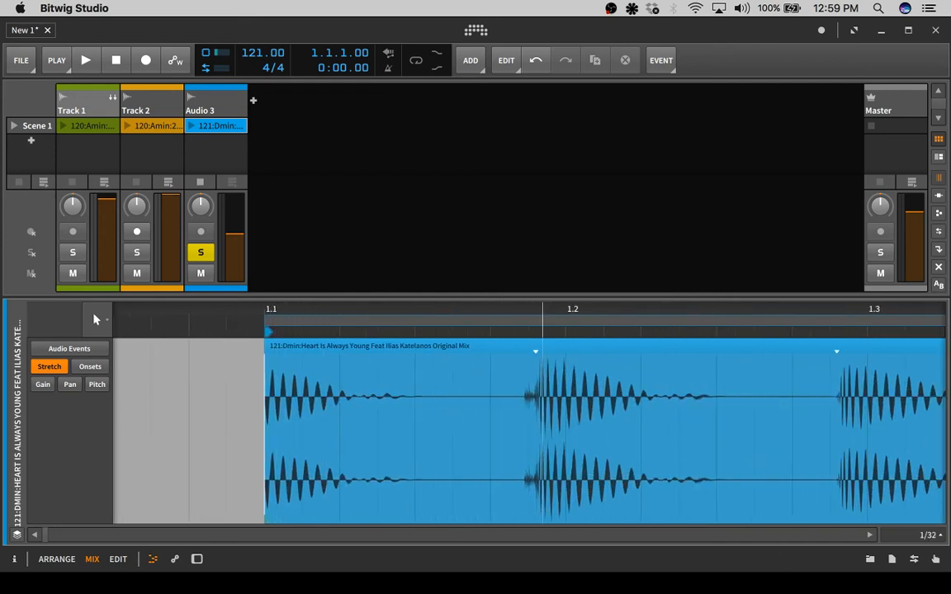
left_click_drag(542, 309, 480, 309)
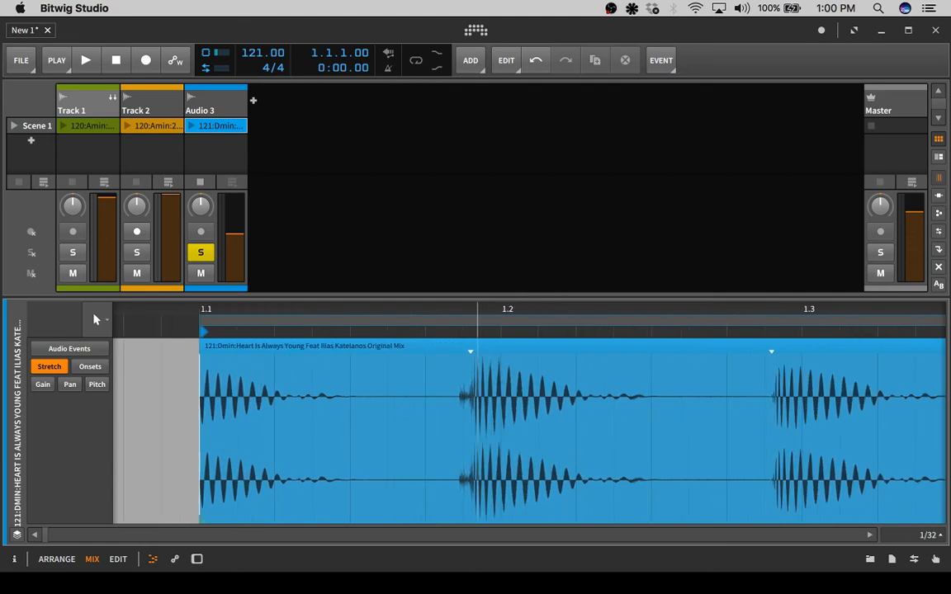
Try the Stretch and Stretch HD modes on the Audio 3 audio event, and return it to Repitch.
left_click(333, 345)
left_click(16, 559)
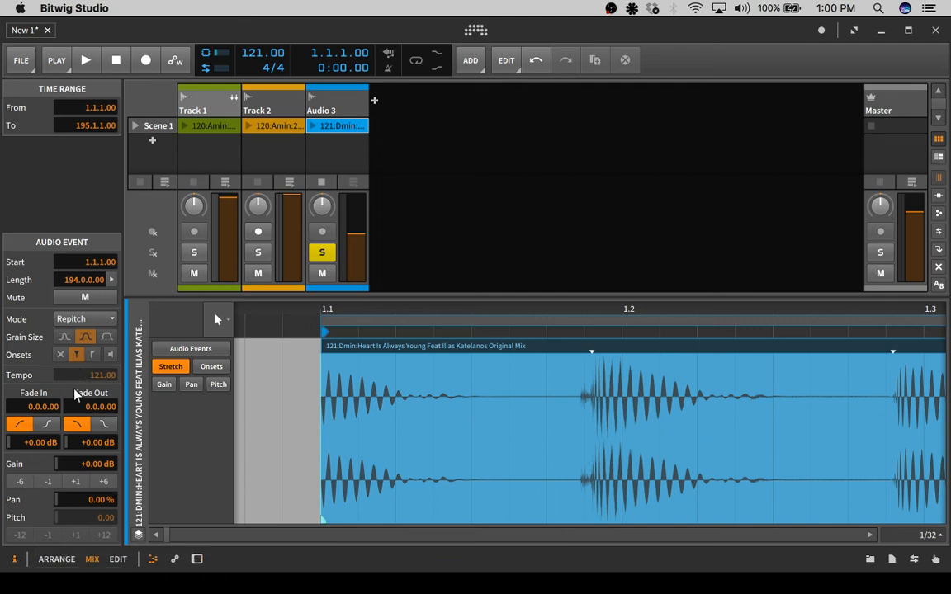
left_click(86, 320)
left_click(87, 349)
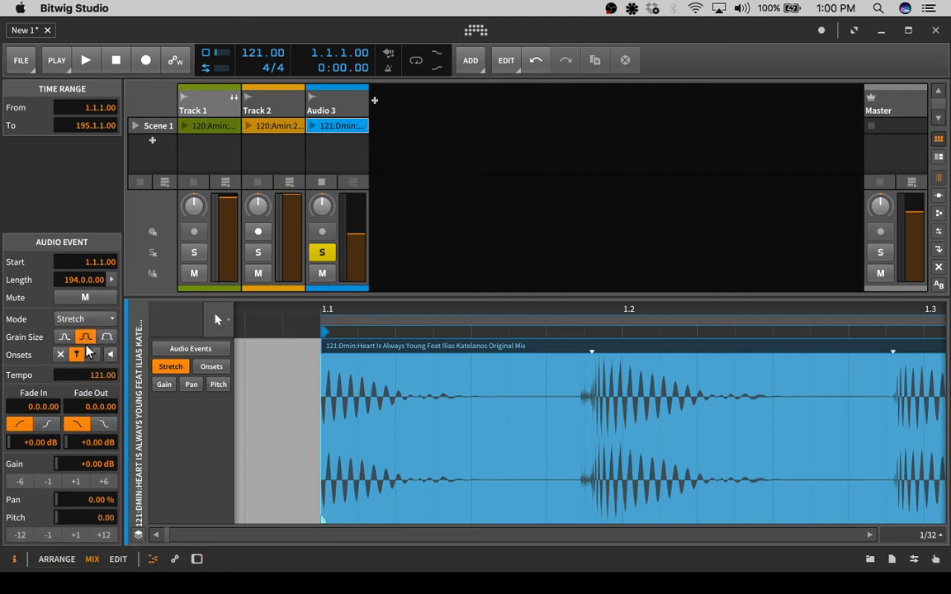
left_click(86, 320)
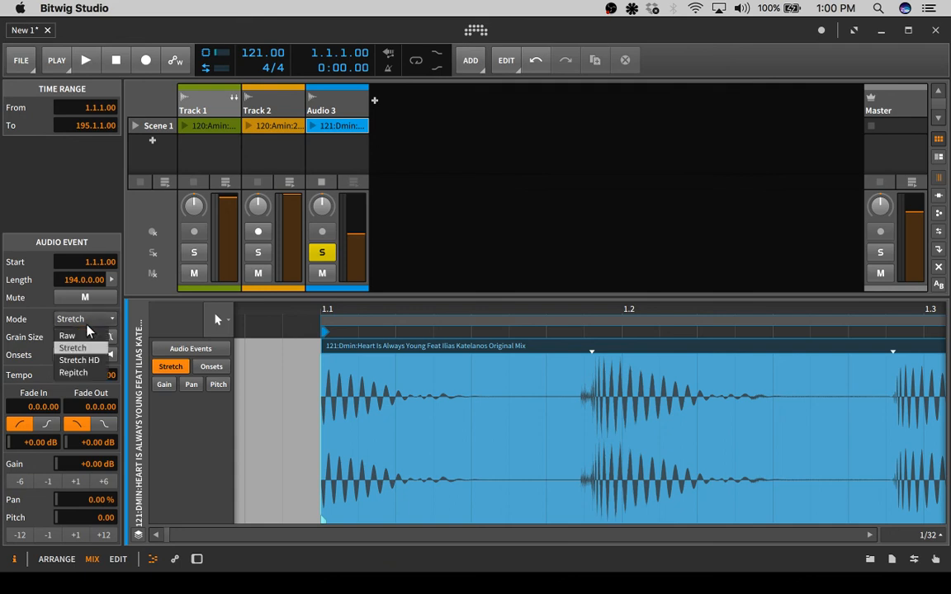
left_click(88, 361)
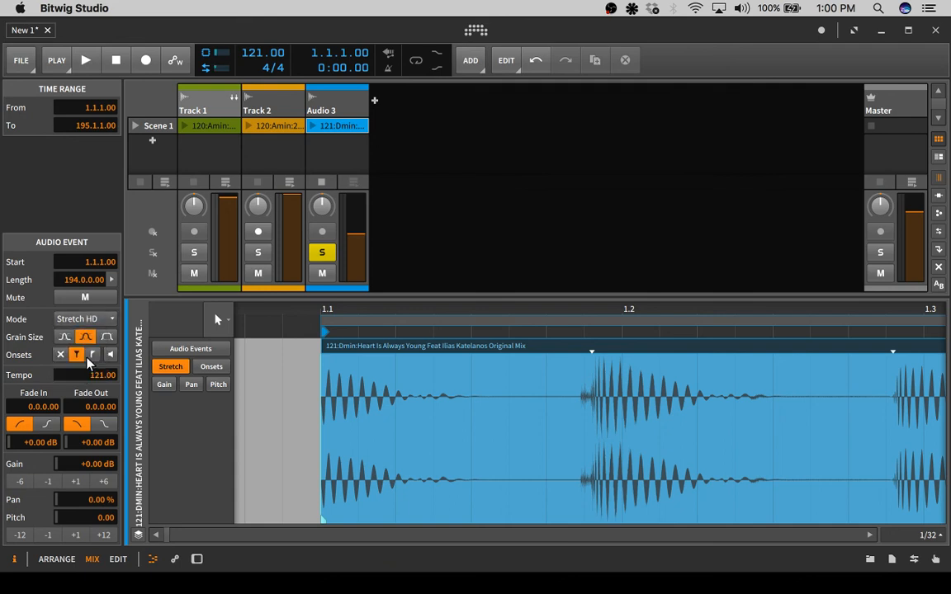
left_click(91, 319)
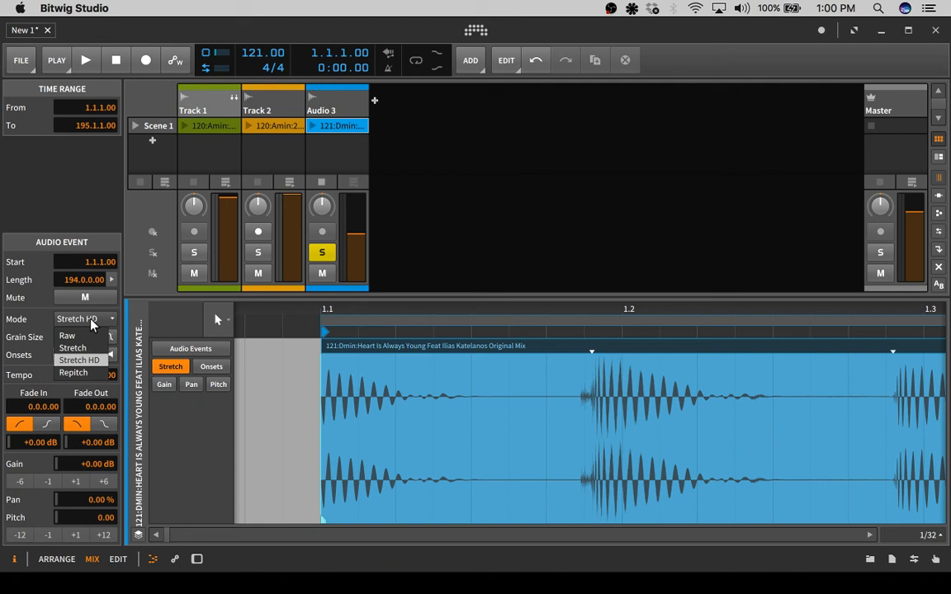
left_click(86, 373)
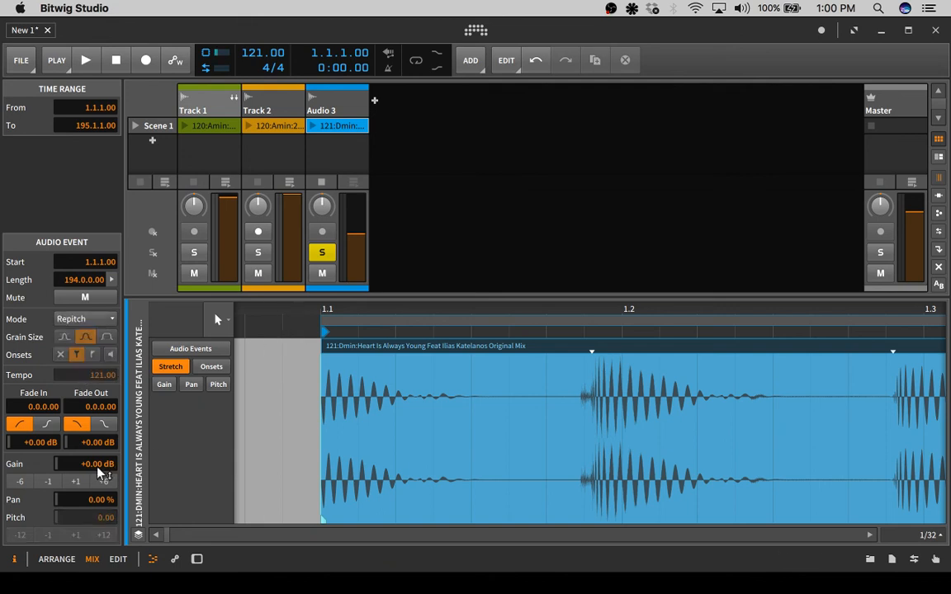
Hide the inspector and stretch the Audio 3 clip so that the second kick's onset lands exactly on 1.2.
left_click(12, 561)
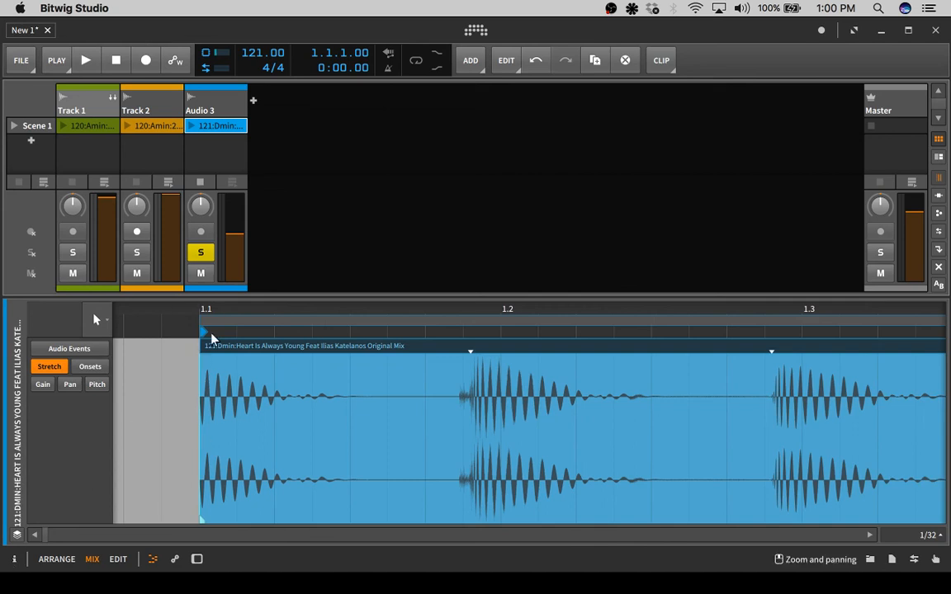
left_click_drag(209, 309, 237, 364)
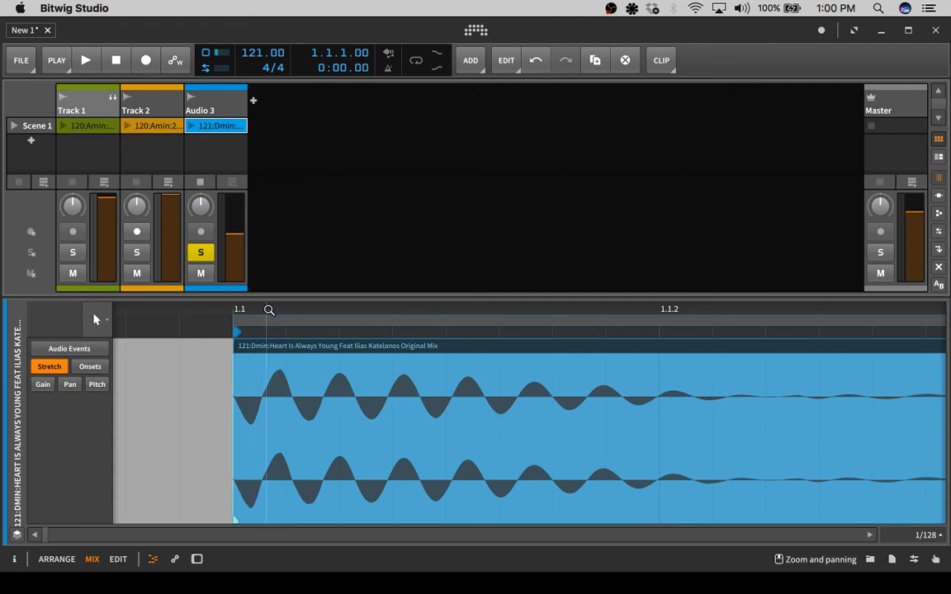
left_click_drag(267, 311, 208, 264)
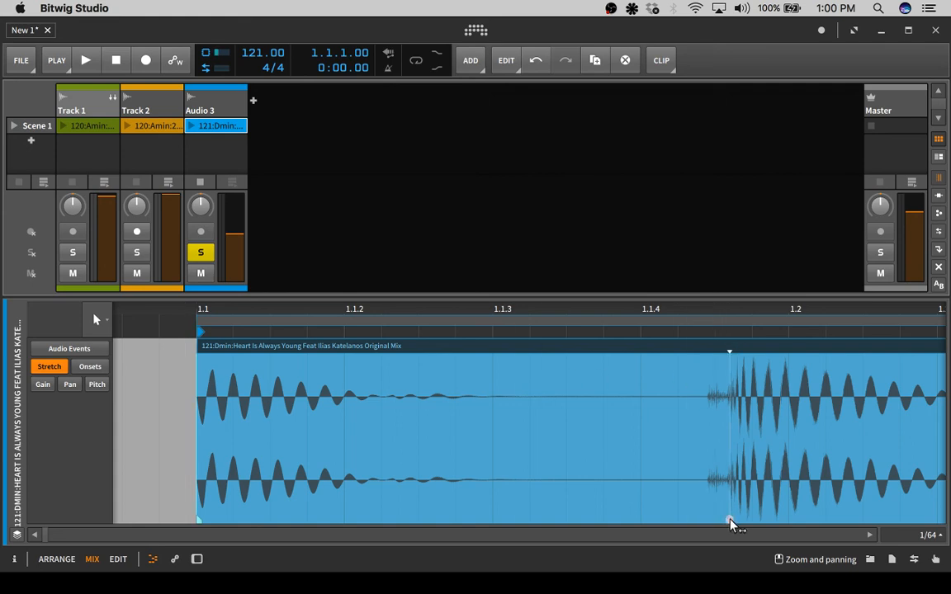
left_click_drag(729, 519, 784, 519)
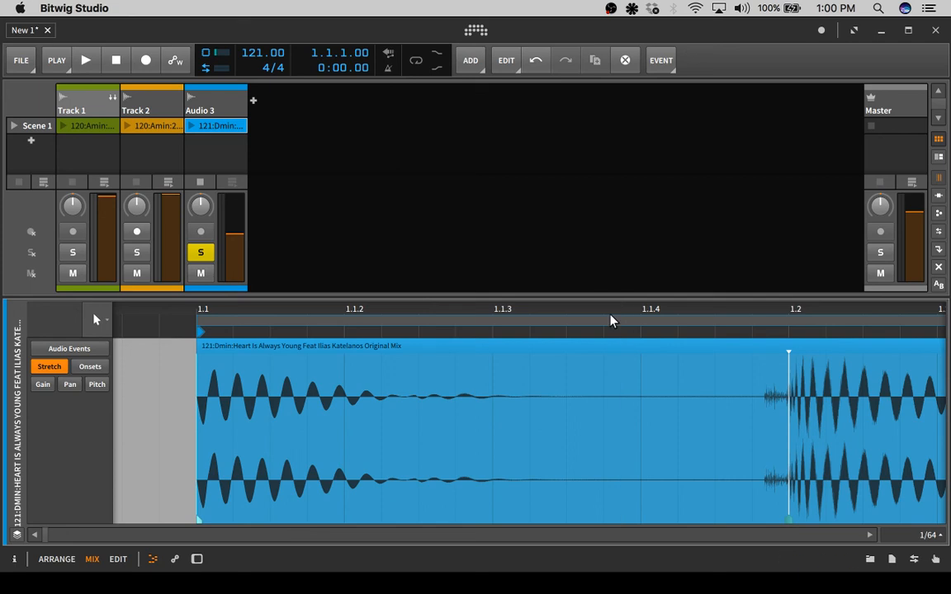
Add a stretch marker just before the kick near 57.1 and shift it so the kick lines up with 57.1.
left_click_drag(609, 310, 514, 244)
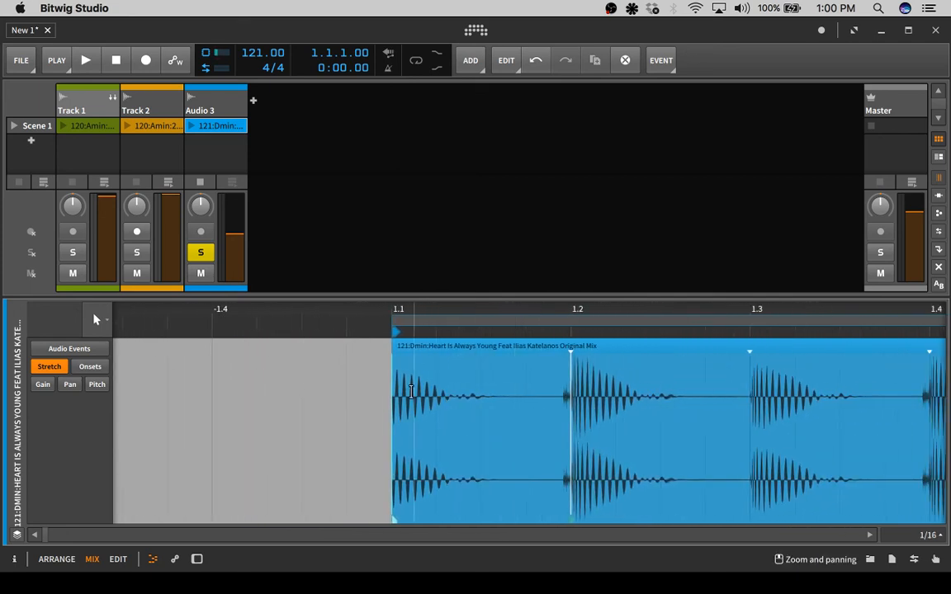
left_click_drag(458, 312, 462, 275)
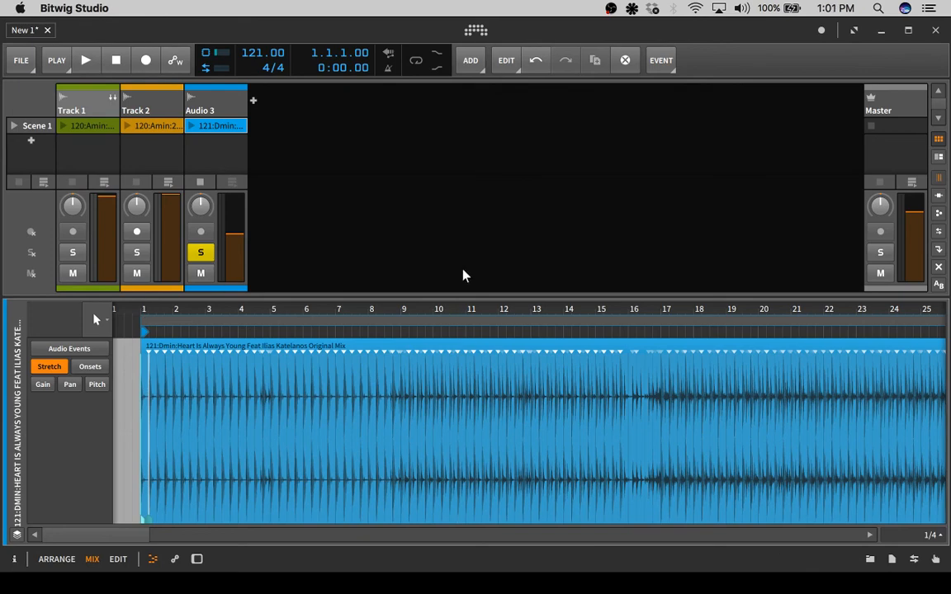
right_click(828, 314)
left_click(759, 421)
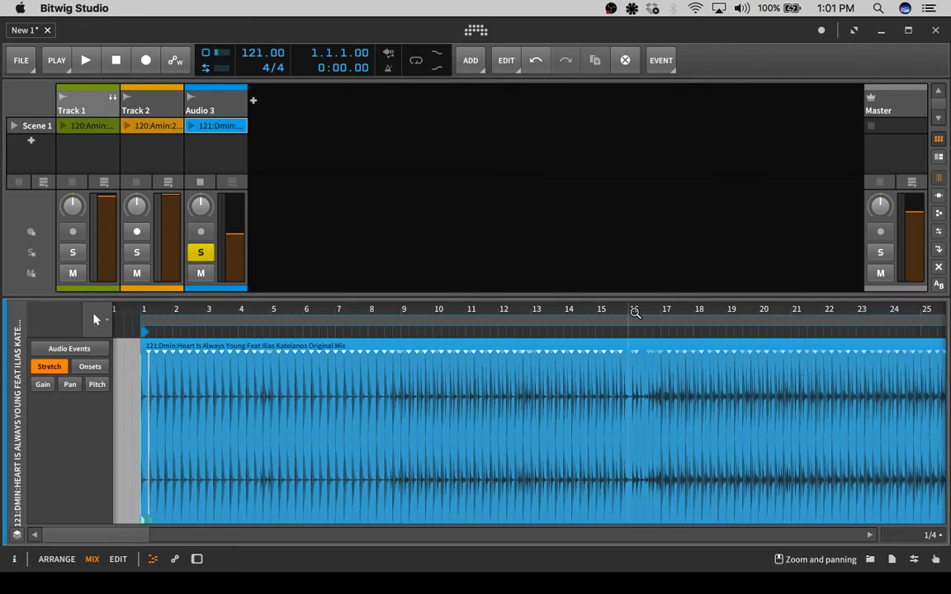
left_click_drag(634, 313, 440, 316)
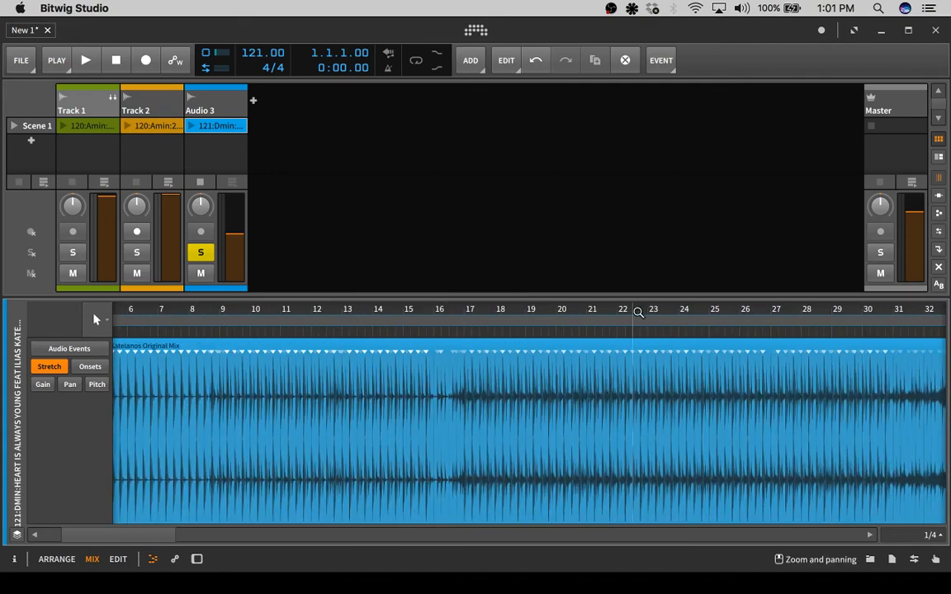
left_click_drag(636, 313, 445, 250)
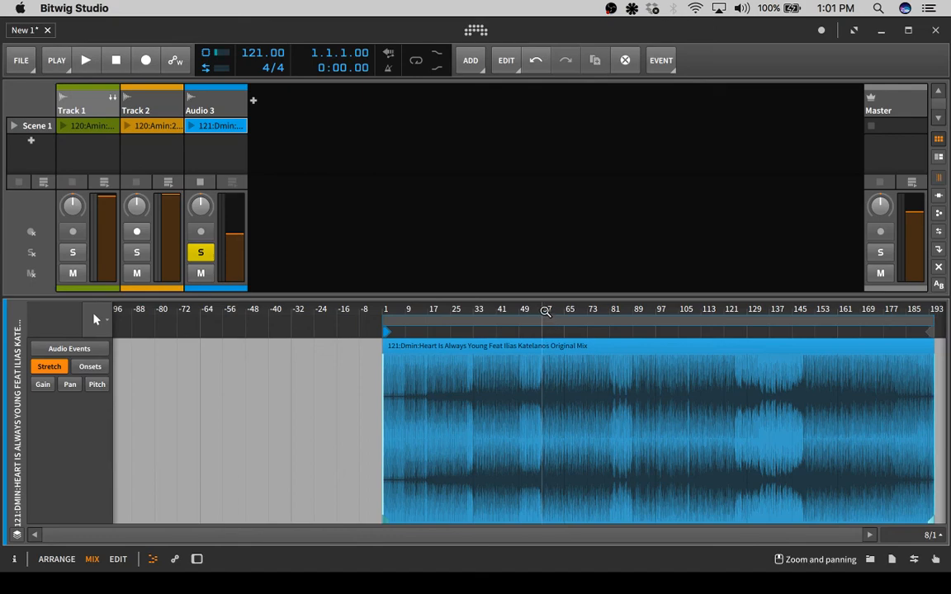
left_click_drag(543, 325, 501, 353)
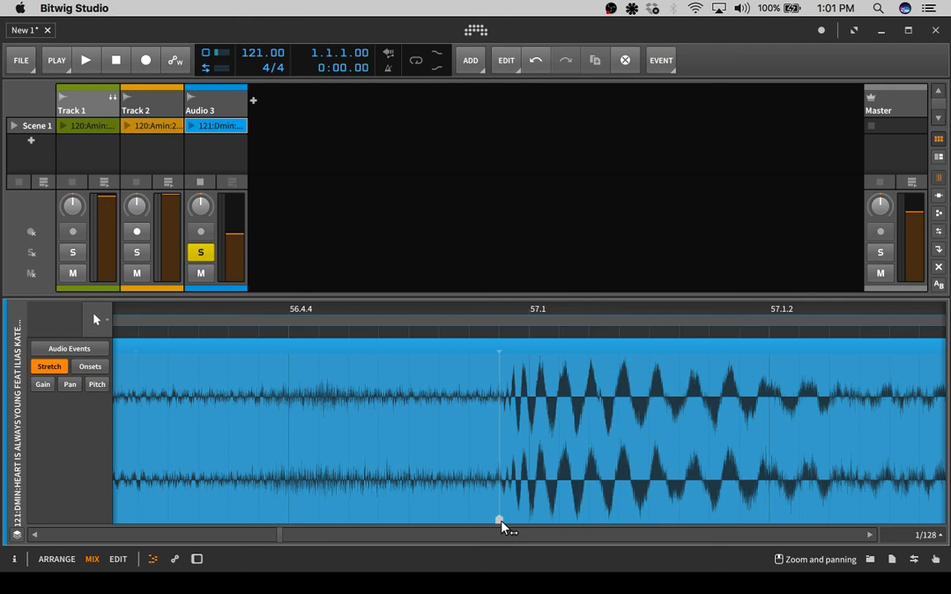
left_click_drag(501, 521, 519, 524)
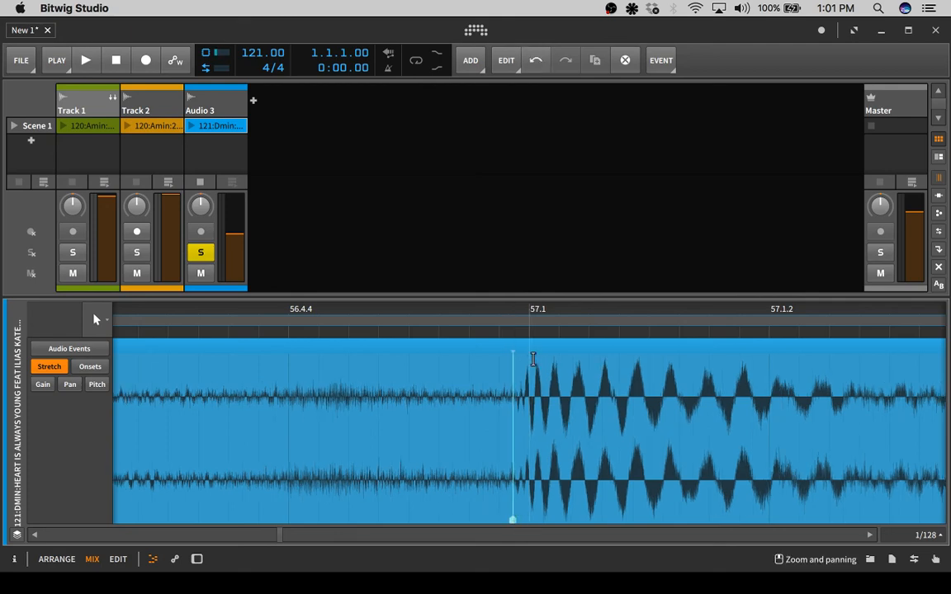
Pin a stretch marker on the second kick of bar 149 and move it onto 149.2.
left_click_drag(517, 311, 404, 208)
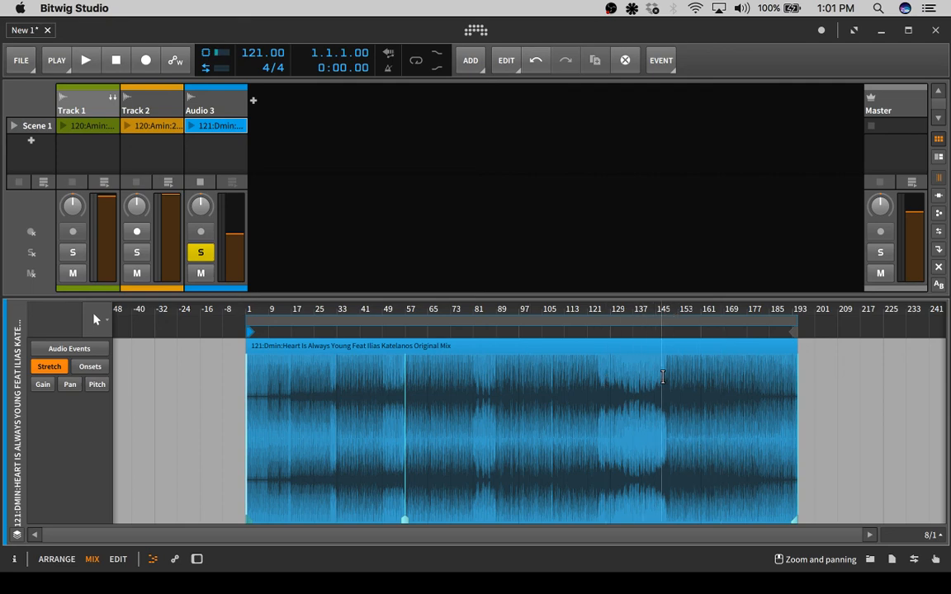
left_click_drag(668, 309, 554, 464)
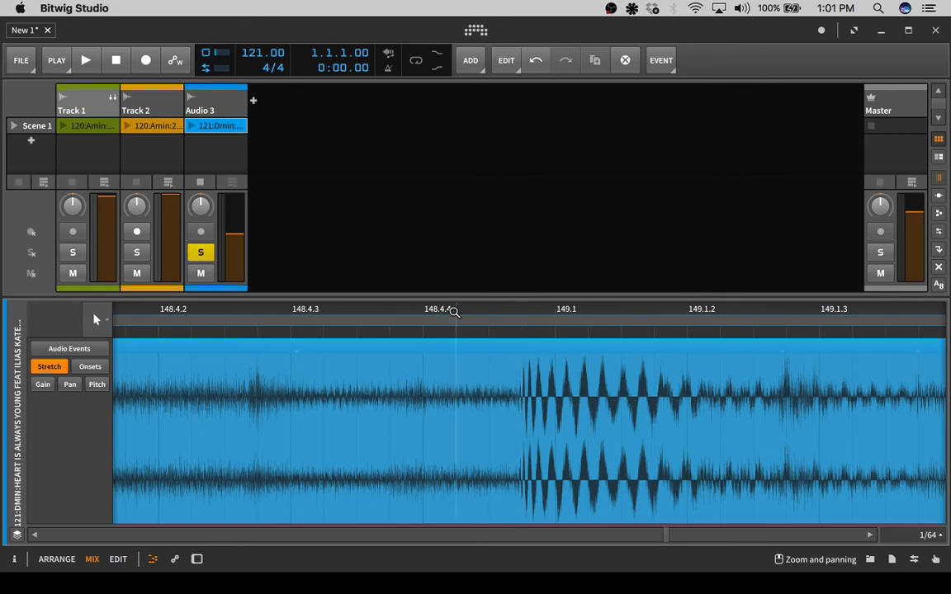
left_click_drag(453, 312, 444, 336)
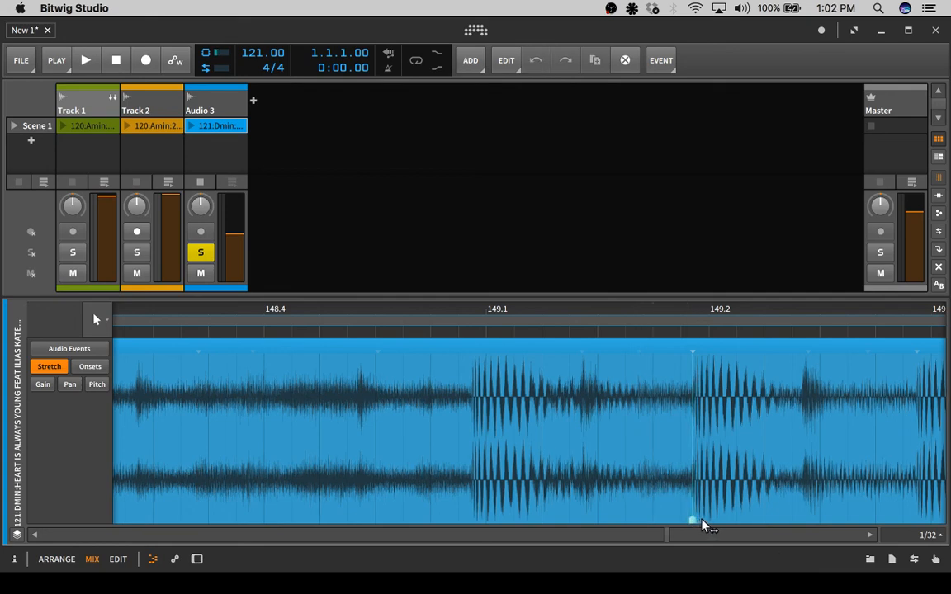
left_click_drag(702, 526, 708, 526)
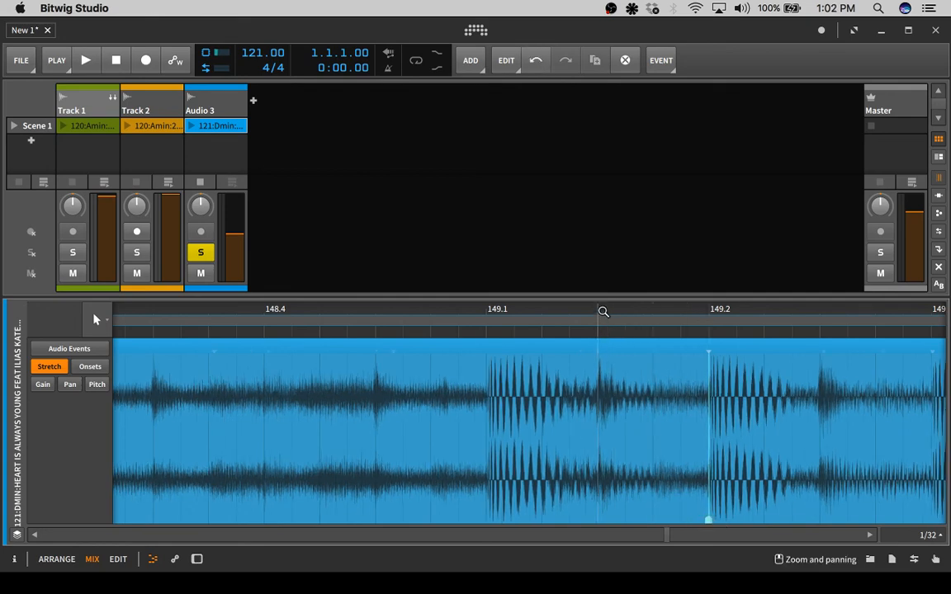
Play the Audio 3 clip against the metronome to check its timing, and stop playback.
left_click_drag(603, 311, 500, 311)
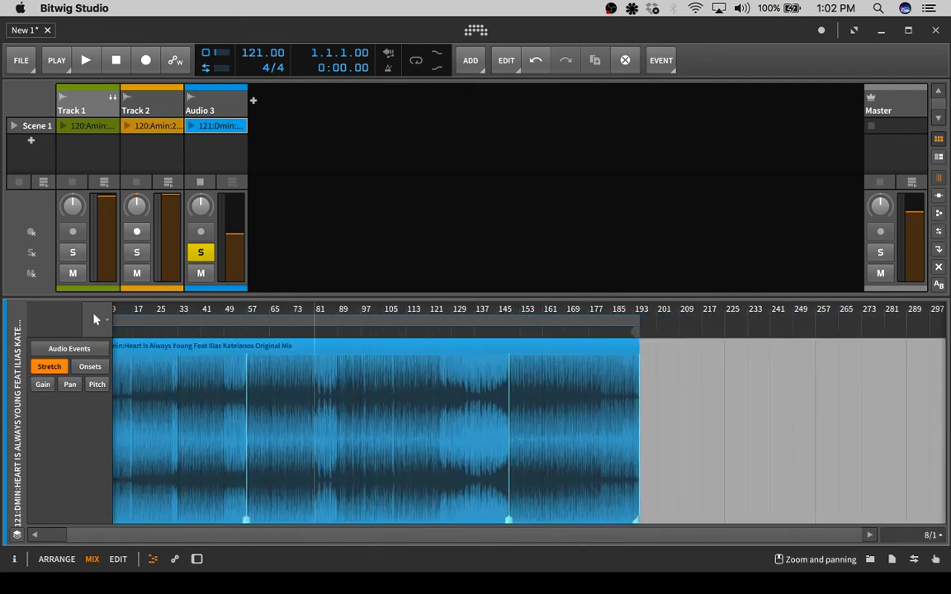
left_click_drag(315, 312, 413, 311)
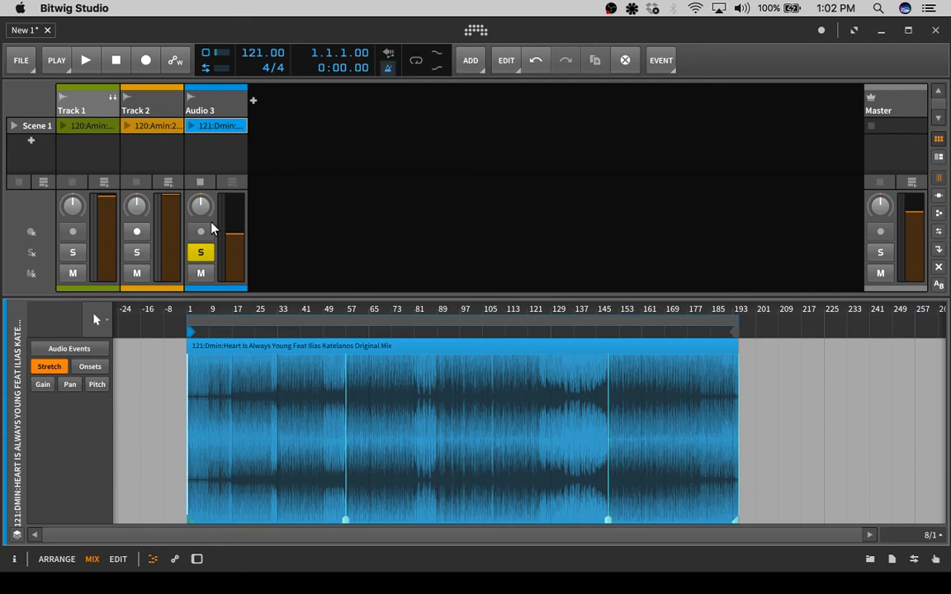
left_click(192, 126)
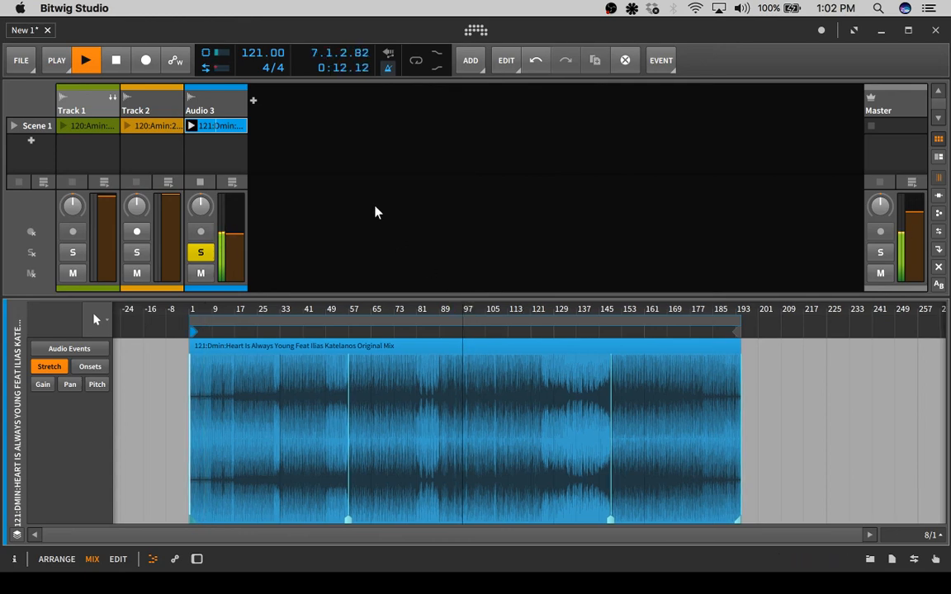
left_click(116, 67)
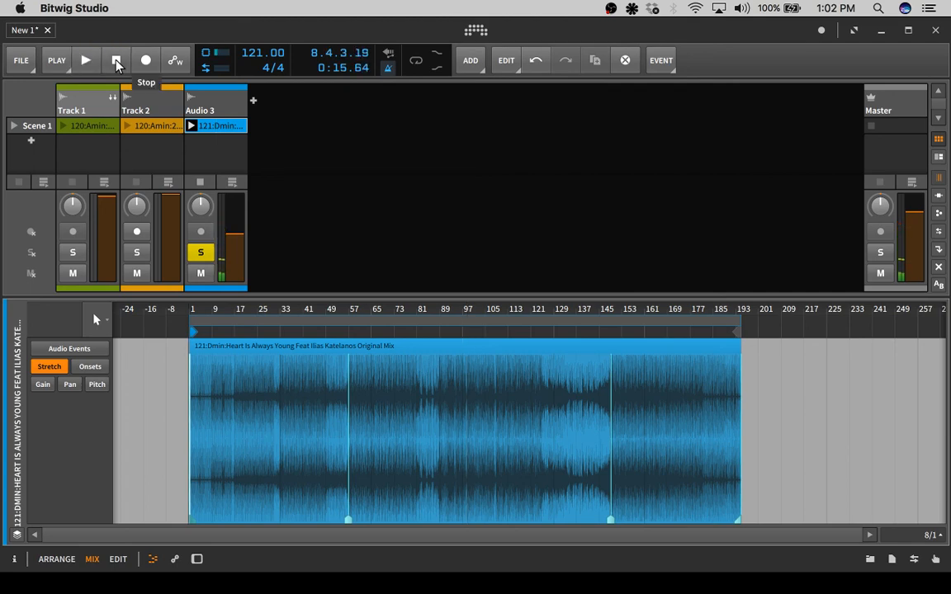